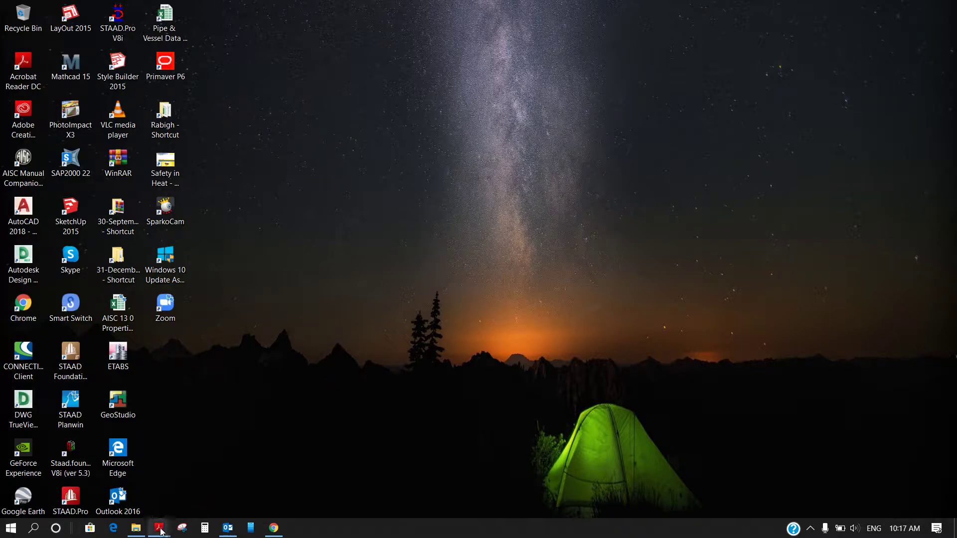
# - Bring the Structural Analysis PDF at Example 3.3, Figure 3.12, to the front in Acrobat Reader
pyautogui.moveTo(160, 528)
pyautogui.click(144, 495)
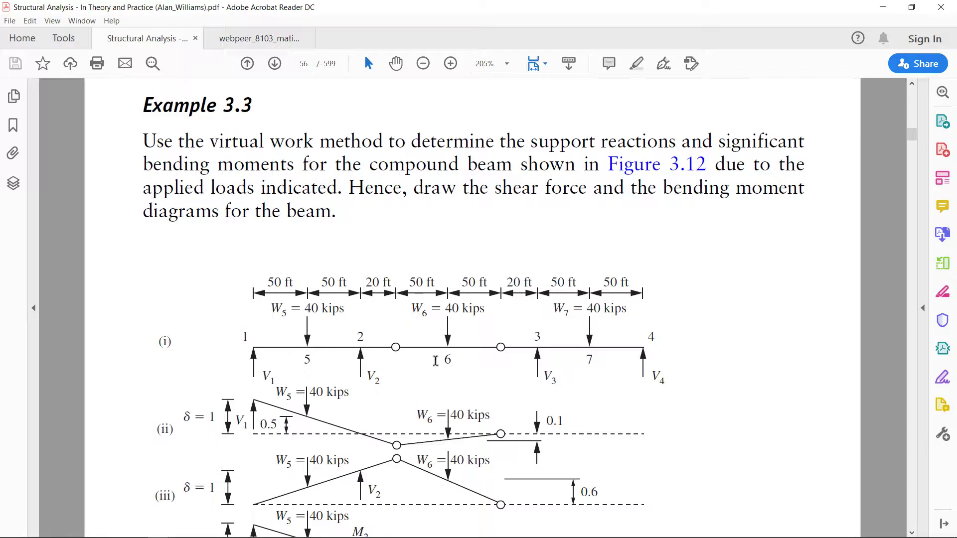
pyautogui.click(257, 38)
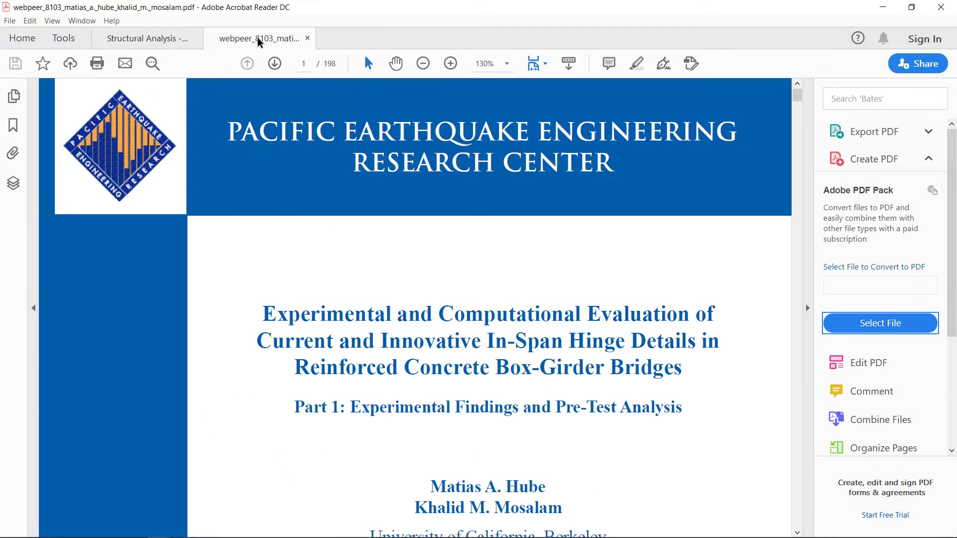
pyautogui.click(809, 308)
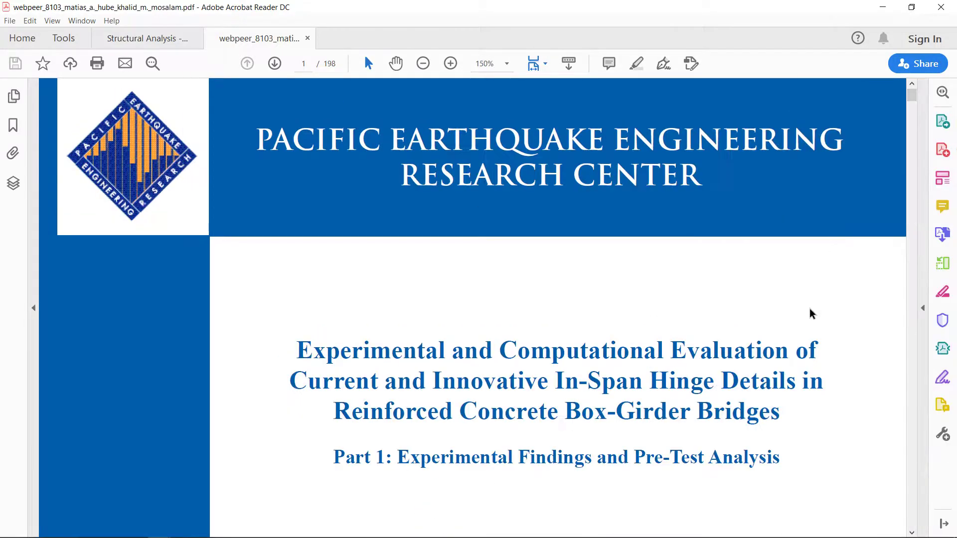
pyautogui.scroll(-1, 383, 227)
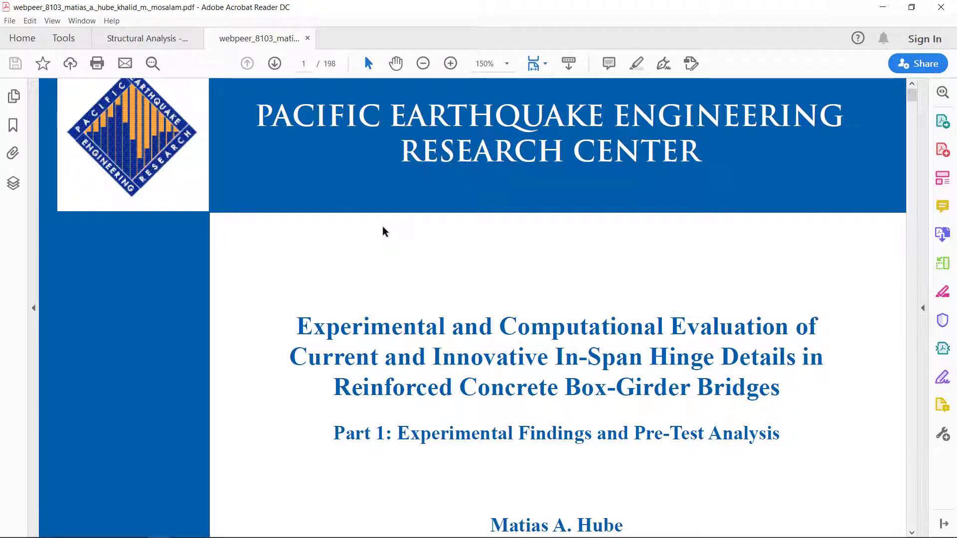
pyautogui.scroll(-2, 383, 226)
pyautogui.scroll(-1, 383, 231)
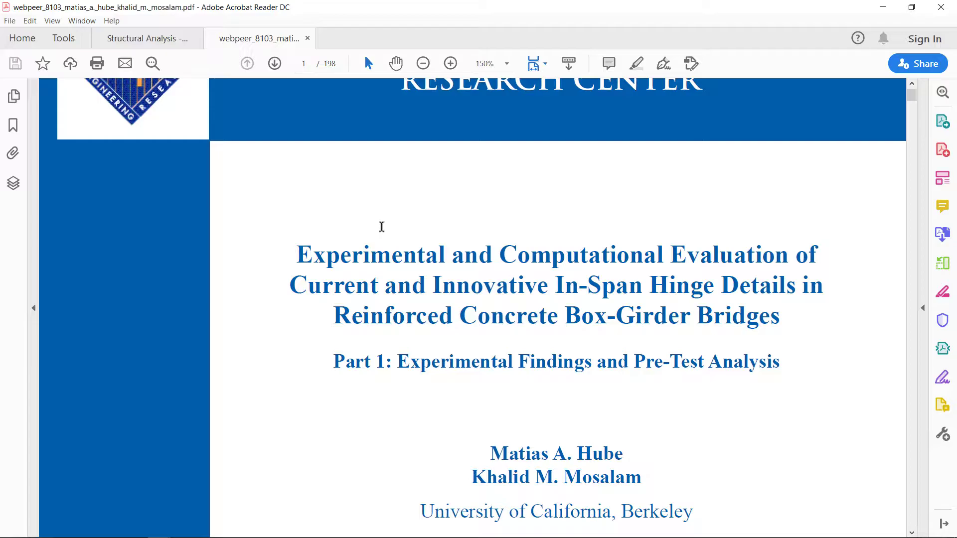
pyautogui.scroll(-4, 382, 227)
pyautogui.scroll(-2, 382, 227)
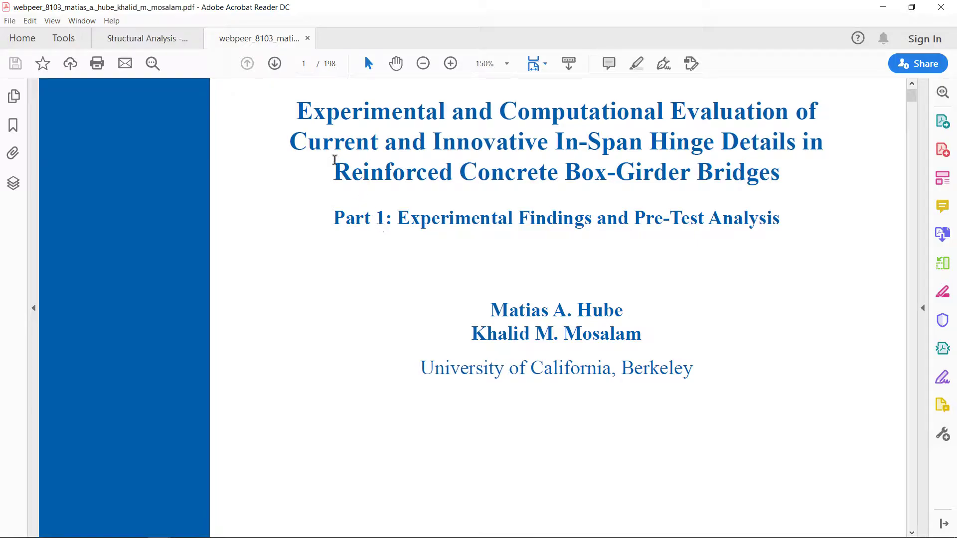
pyautogui.click(312, 66)
pyautogui.write('17')
pyautogui.press('Return')
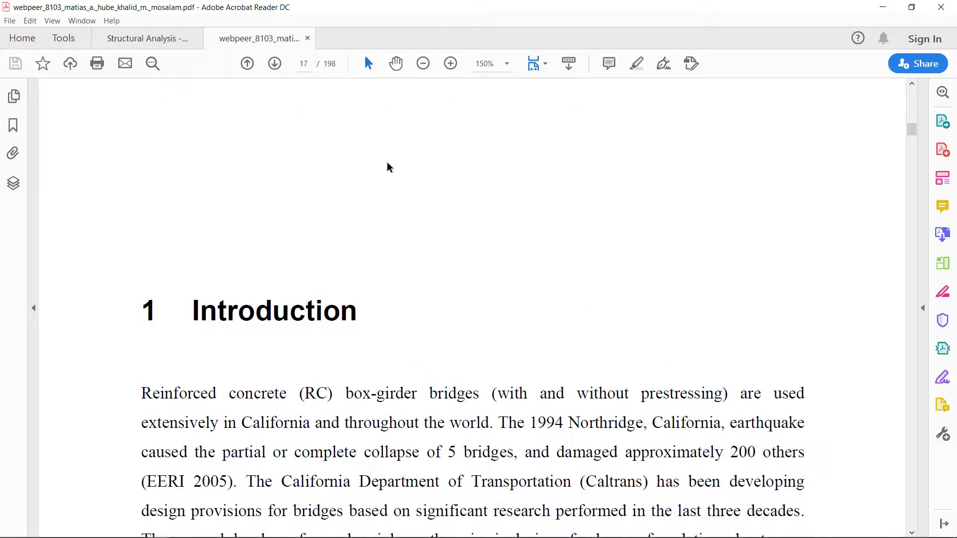
pyautogui.scroll(-10, 388, 164)
pyautogui.scroll(-2, 388, 168)
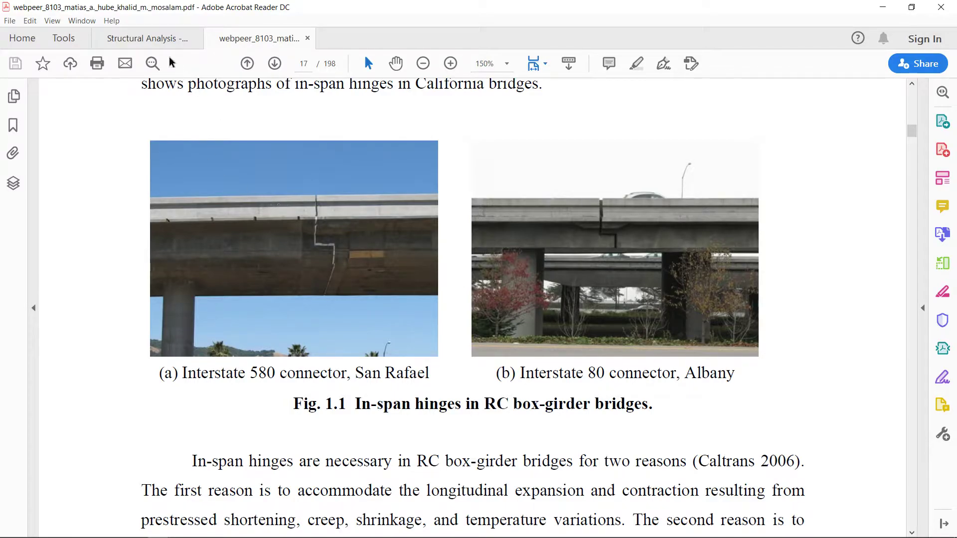
pyautogui.click(157, 38)
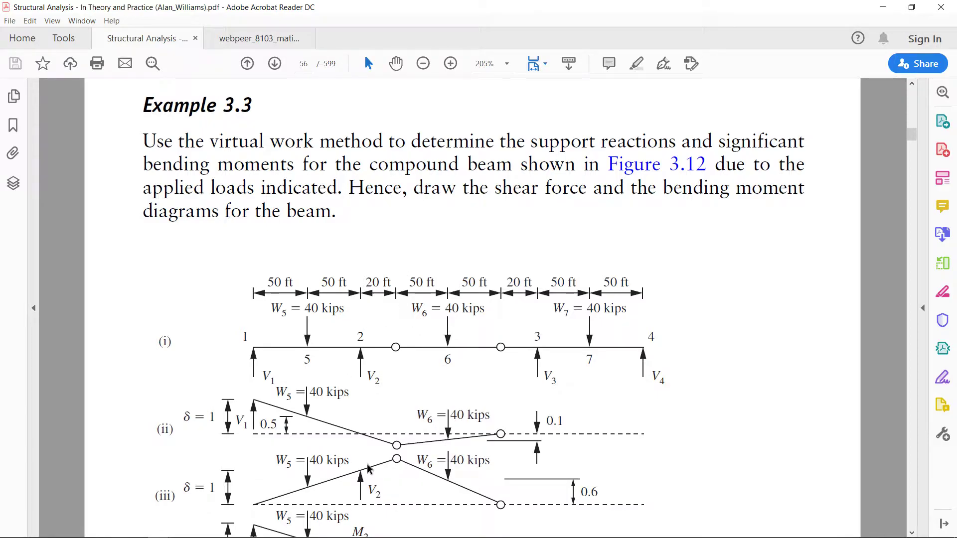
# - Launch STAAD.Pro and start a new Plane project named 'Example 3.3 AW' in feet and kips
pyautogui.moveTo(371, 536)
pyautogui.click(884, 8)
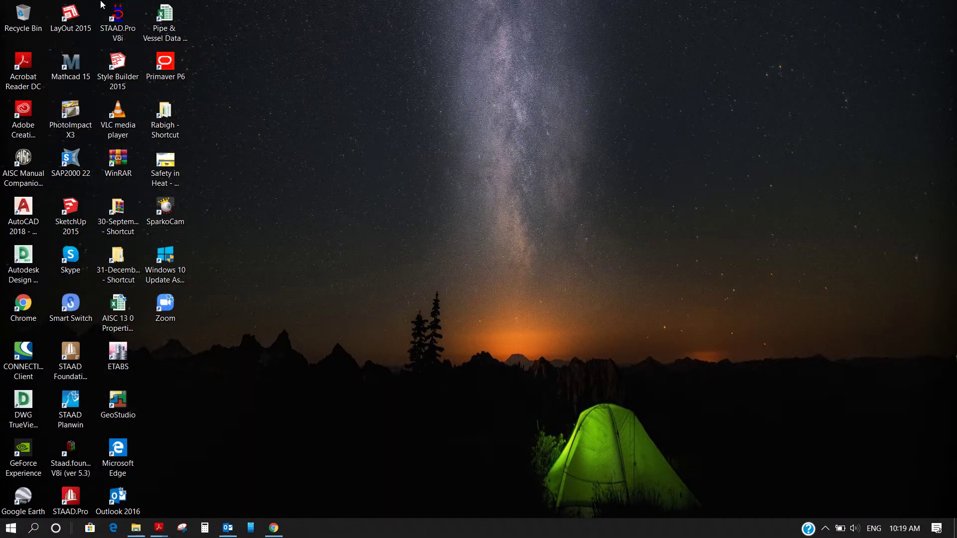
pyautogui.doubleClick(109, 12)
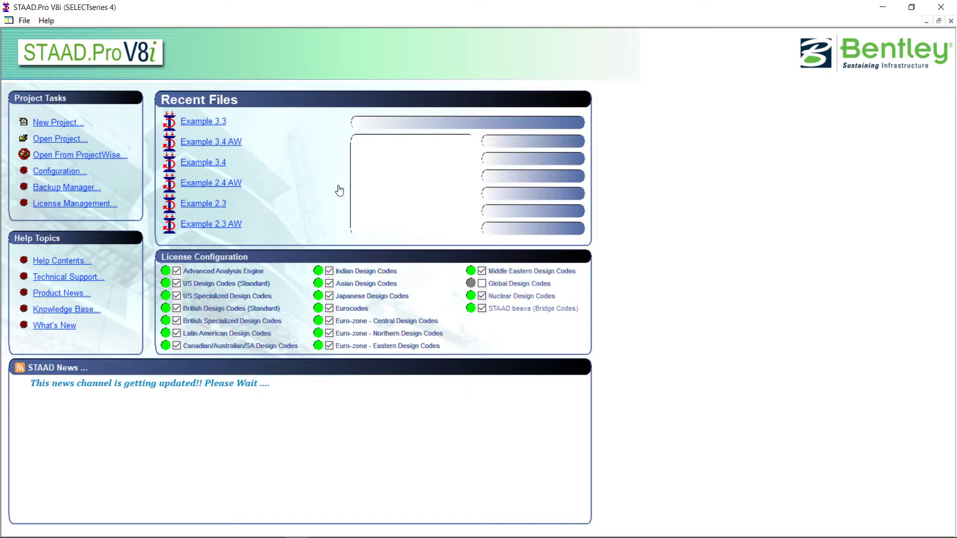
pyautogui.click(53, 124)
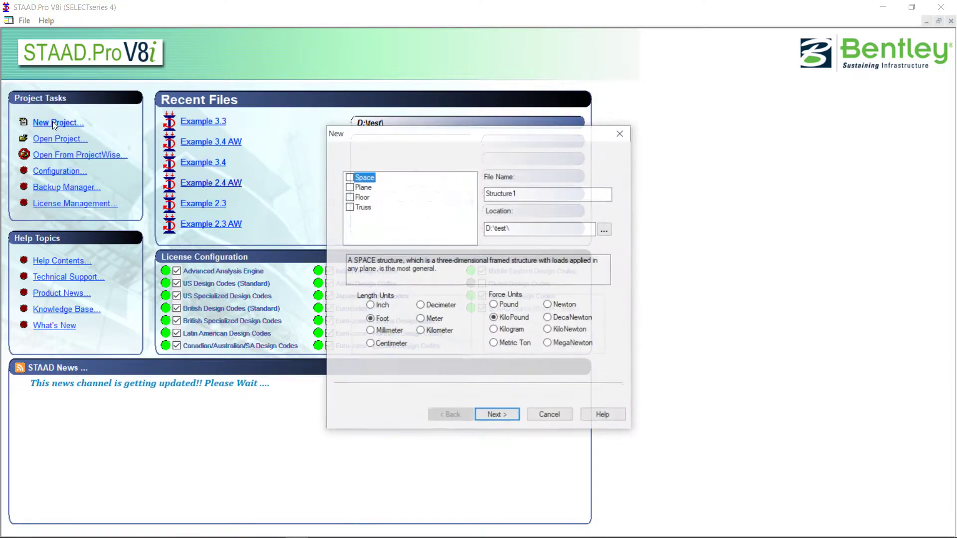
pyautogui.click(349, 187)
pyautogui.press('Tab')
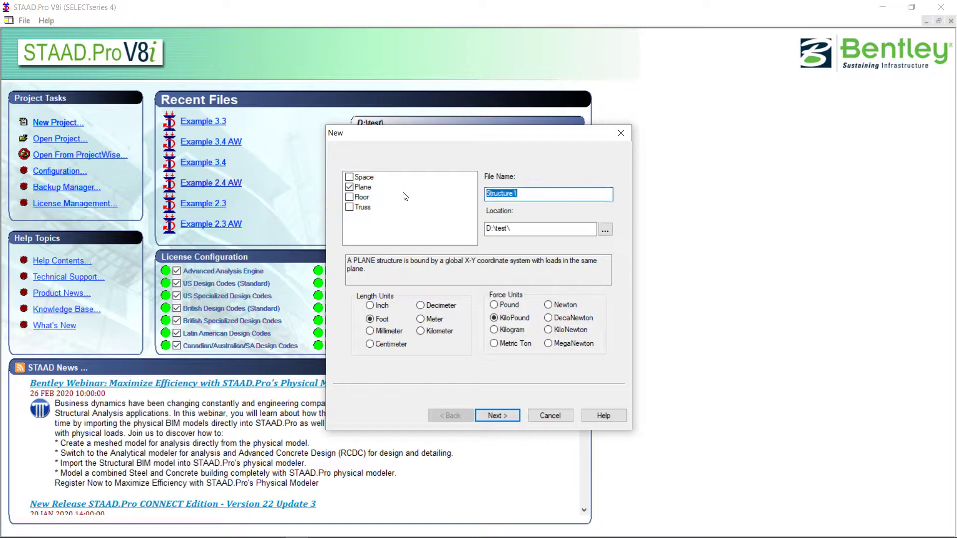
pyautogui.write('Example 3.3 AW')
pyautogui.click(503, 417)
# - Finish the project wizard, close the snap grid panel, and enter node 1 at X = 0
pyautogui.click(506, 417)
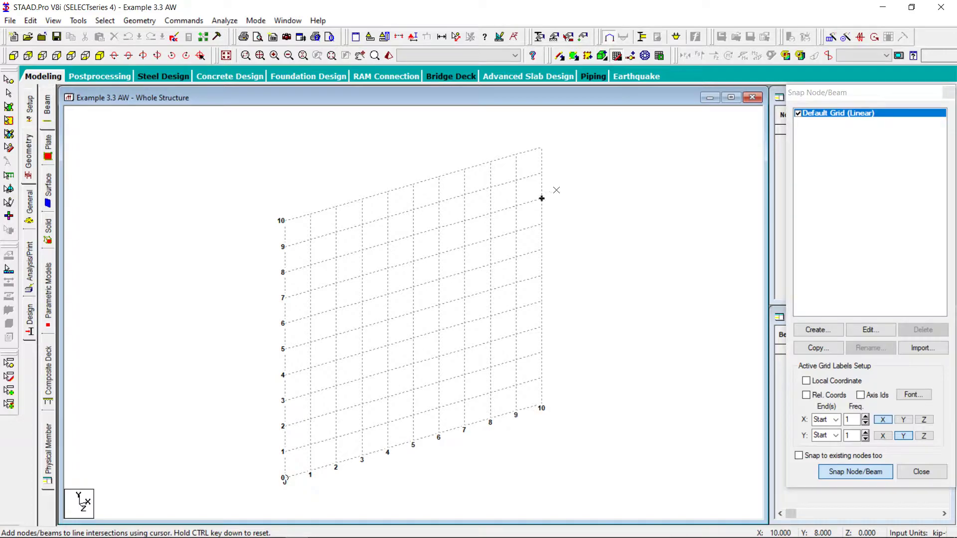
pyautogui.click(920, 473)
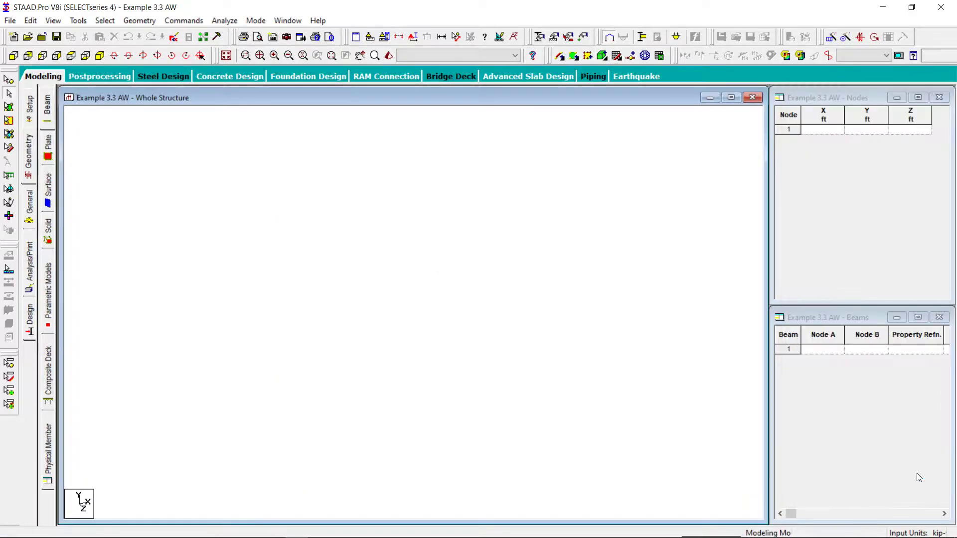
pyautogui.click(816, 131)
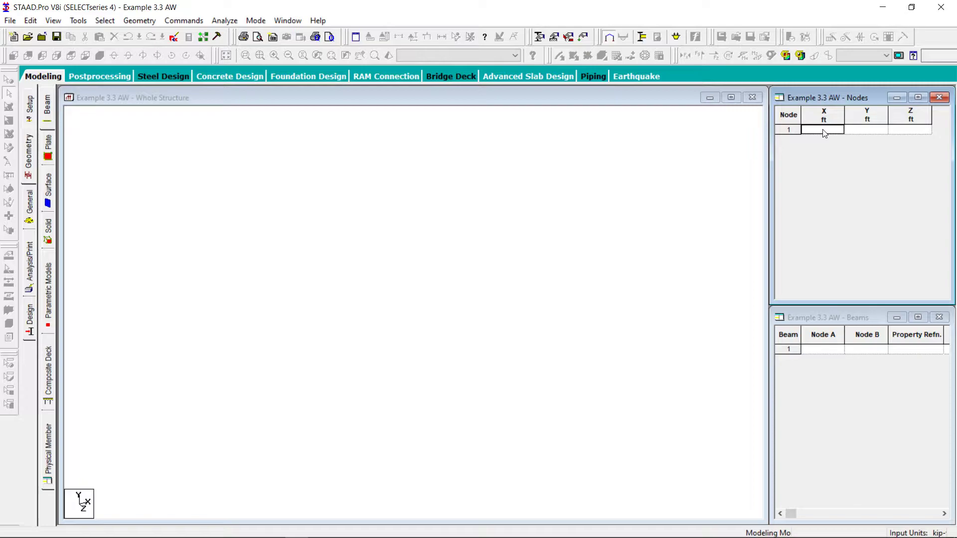
pyautogui.write('0')
pyautogui.press('Tab')
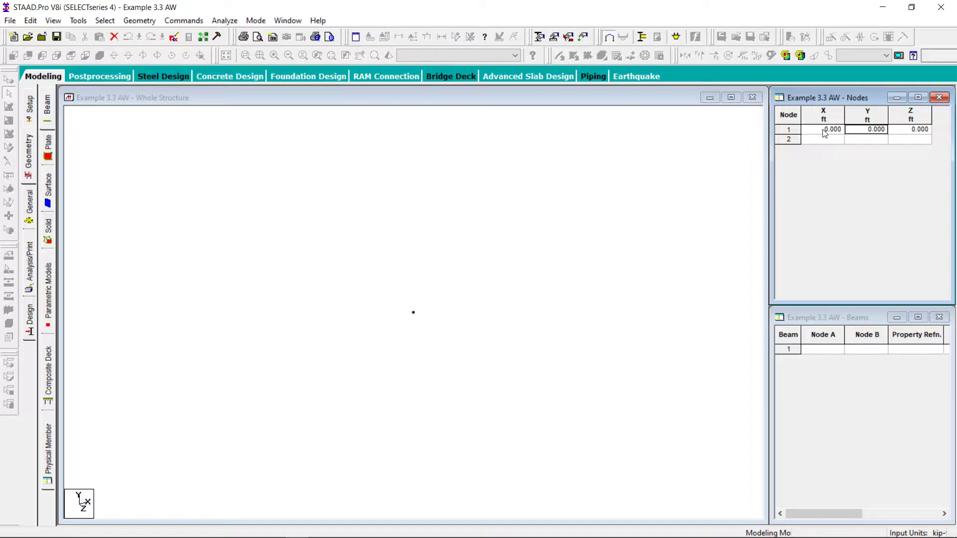
# - Enter nodes 2, 3 and 4 at X = 100, 240 and 340 ft, with Y and Z zero
pyautogui.press('Down')
pyautogui.press('Left')
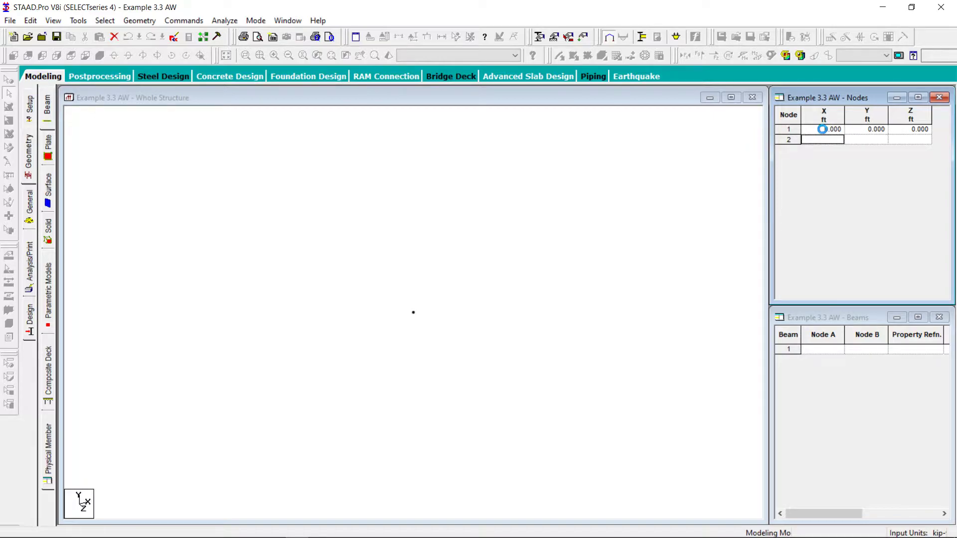
pyautogui.write('100')
pyautogui.press('Tab')
pyautogui.press('Down')
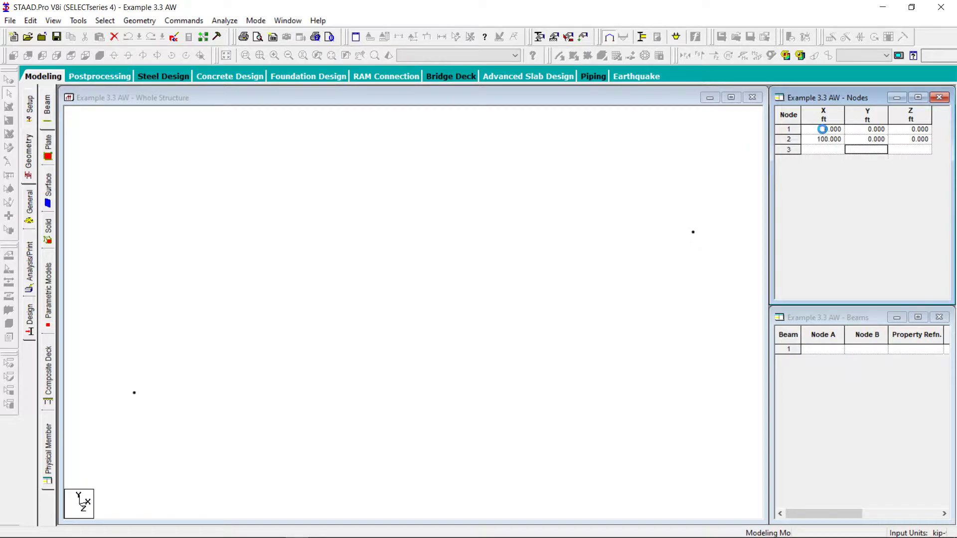
pyautogui.press('Left')
pyautogui.write('2')
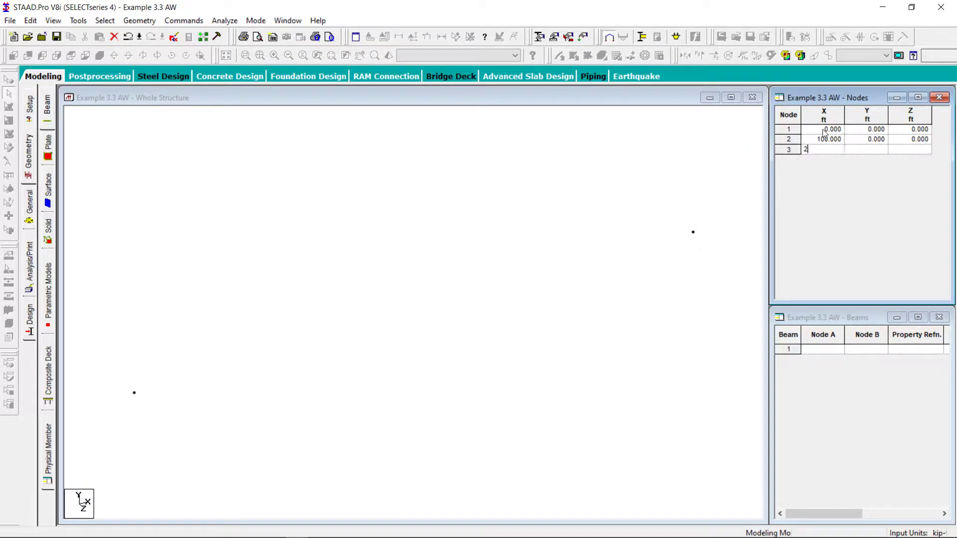
pyautogui.write('40')
pyautogui.press('Return')
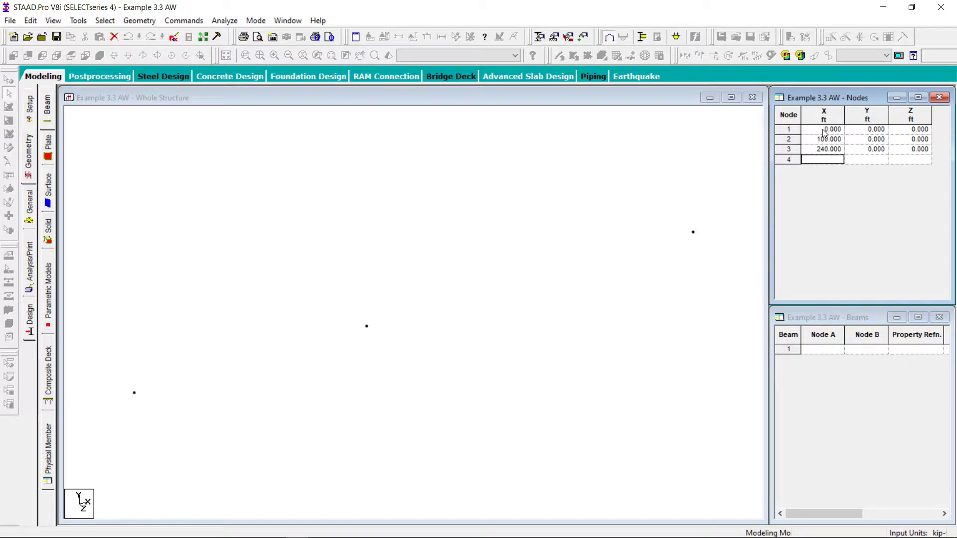
pyautogui.write('340')
pyautogui.press('Return')
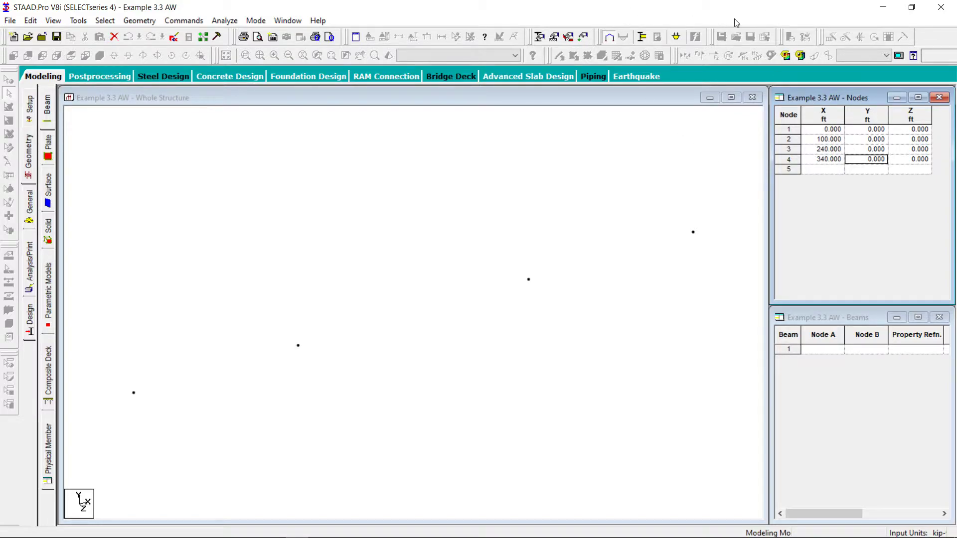
# - In front view, draw beams connecting nodes 1 through 4, then box-select all four nodes
pyautogui.click(347, 122)
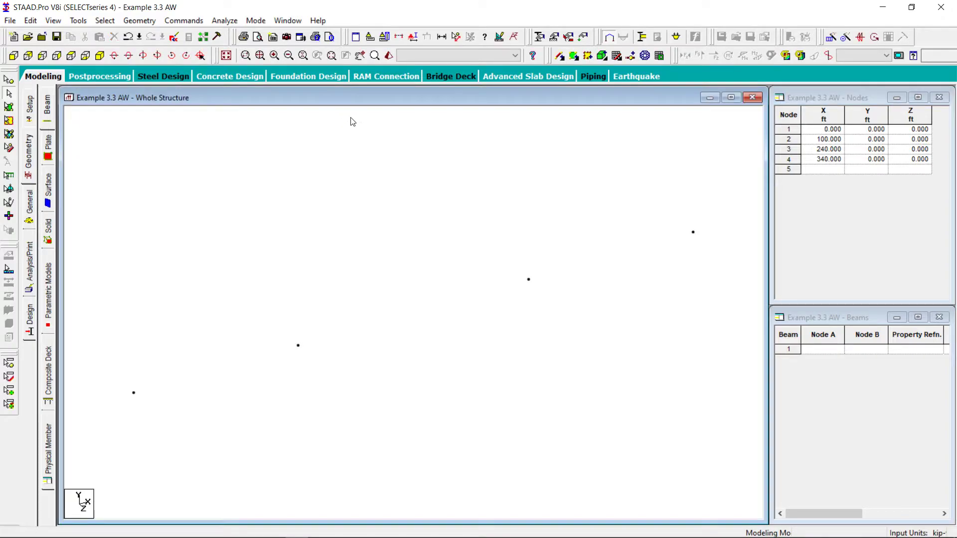
pyautogui.click(13, 55)
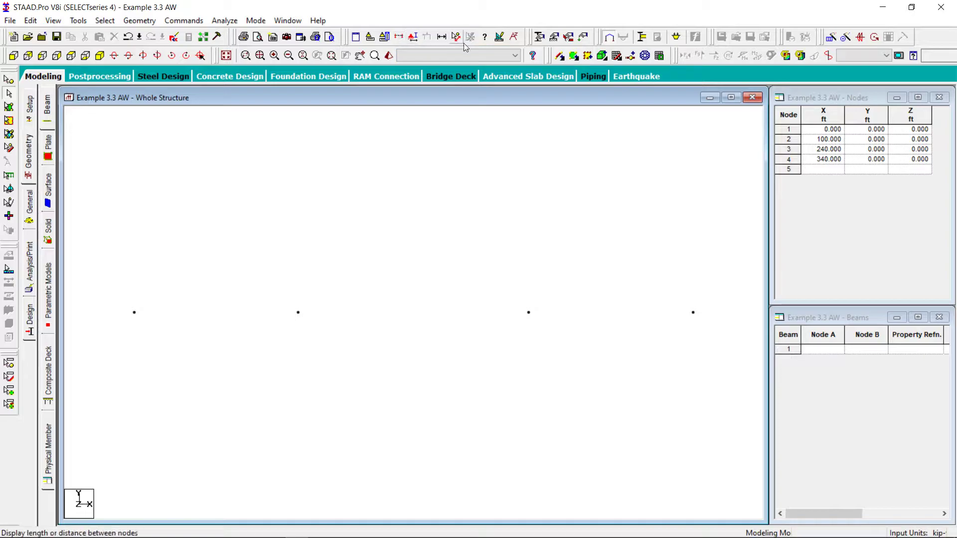
pyautogui.click(559, 55)
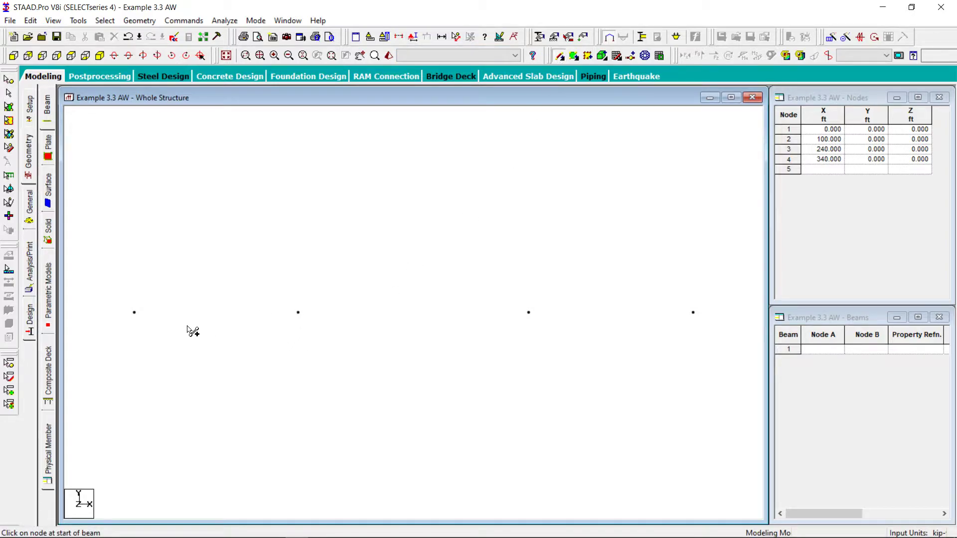
pyautogui.moveTo(134, 313); pyautogui.dragTo(693, 313)
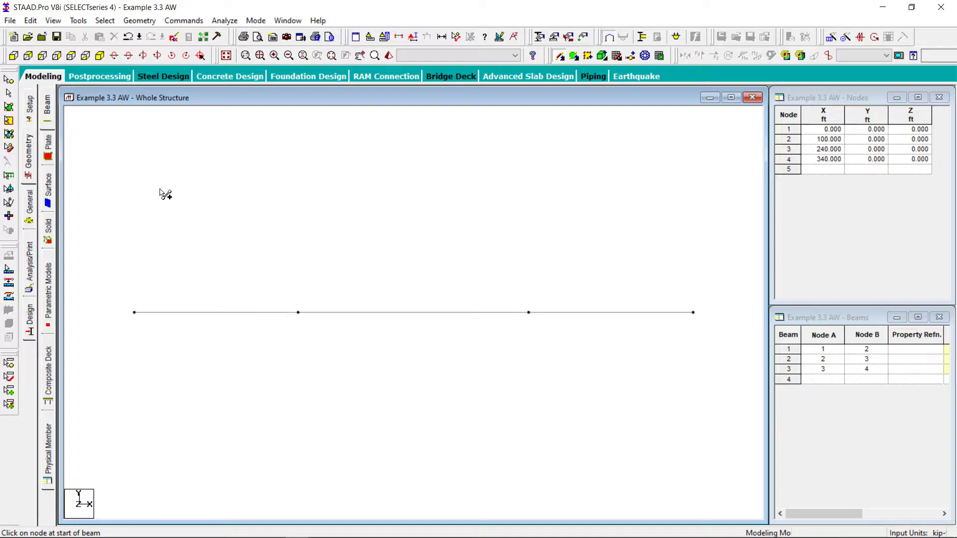
pyautogui.click(8, 79)
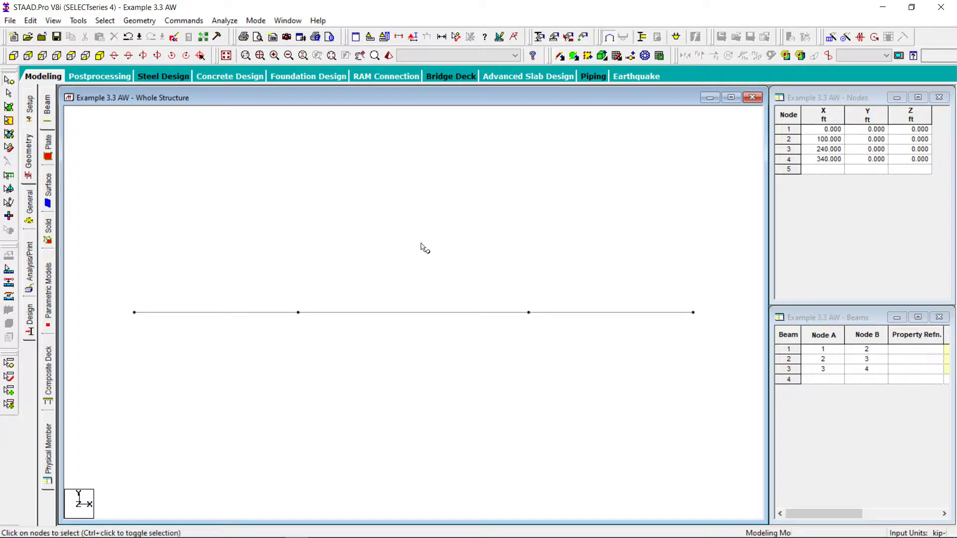
pyautogui.moveTo(705, 267); pyautogui.dragTo(124, 383)
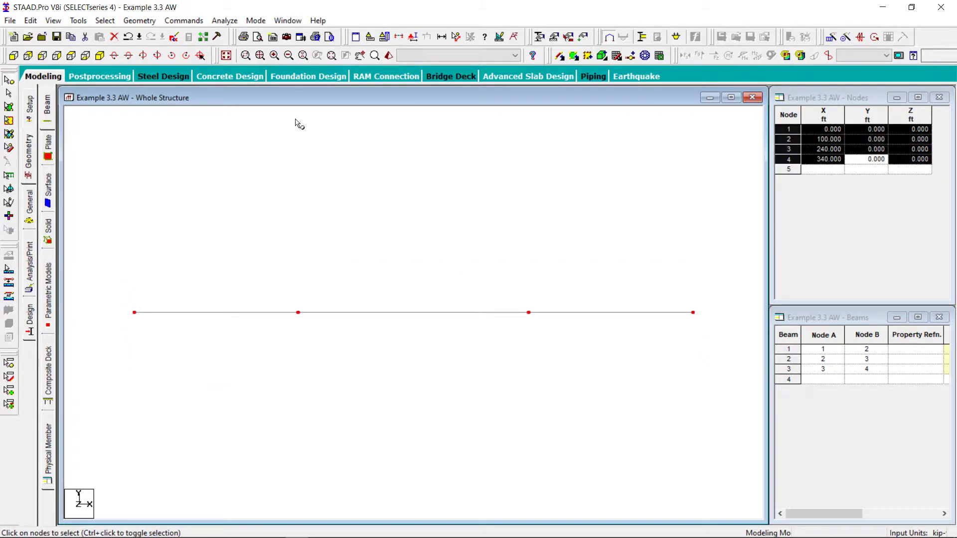
pyautogui.click(184, 21)
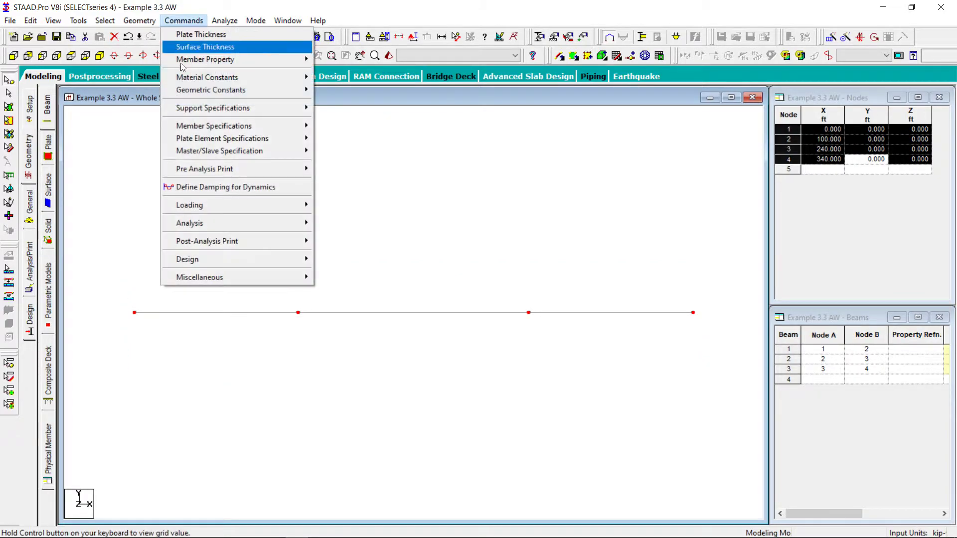
pyautogui.moveTo(222, 108)
pyautogui.click(359, 110)
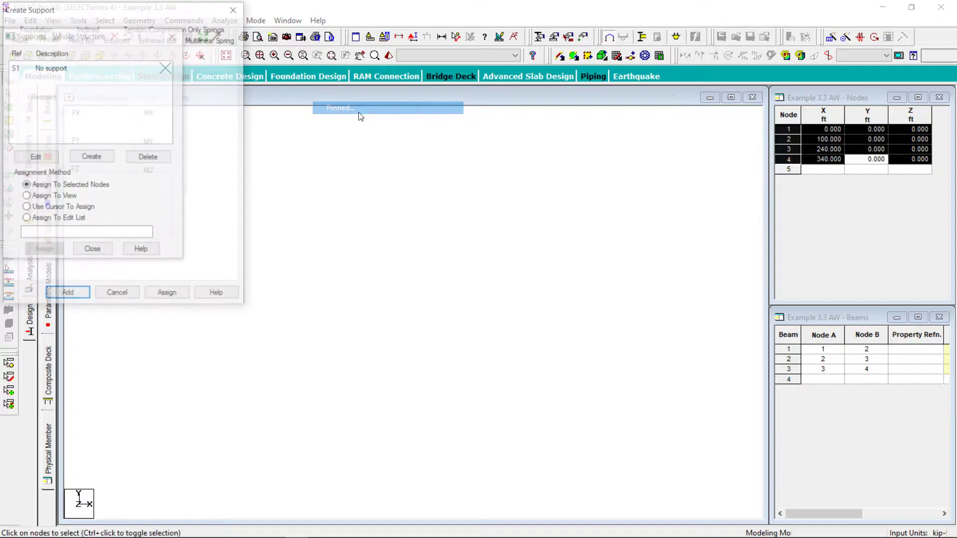
pyautogui.click(166, 292)
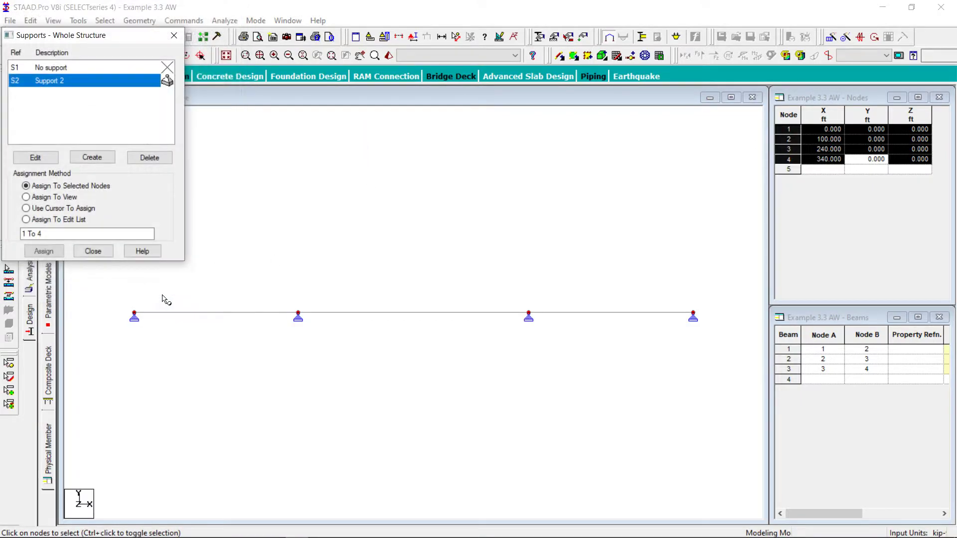
pyautogui.click(93, 251)
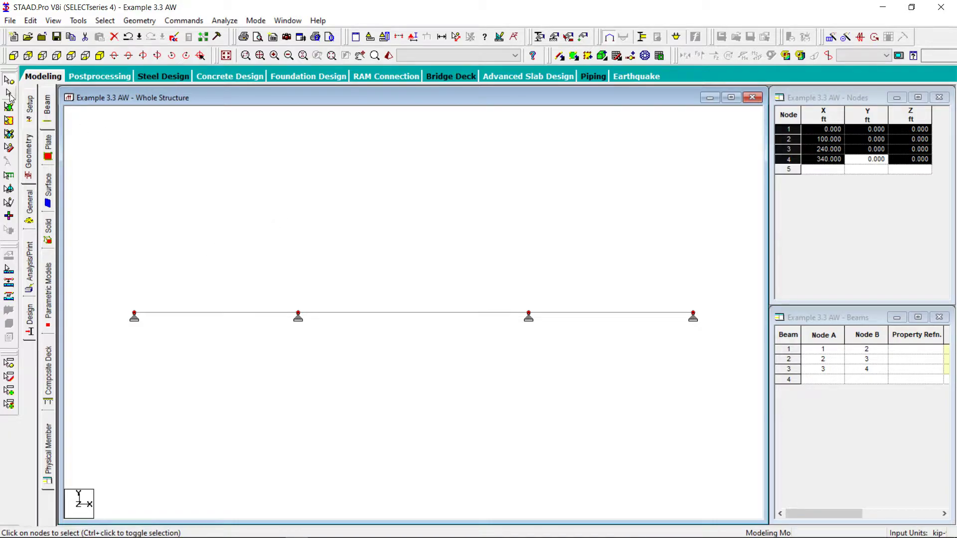
# - Select all three beams for a steel member property assignment
pyautogui.click(96, 245)
pyautogui.moveTo(761, 370); pyautogui.dragTo(760, 370)
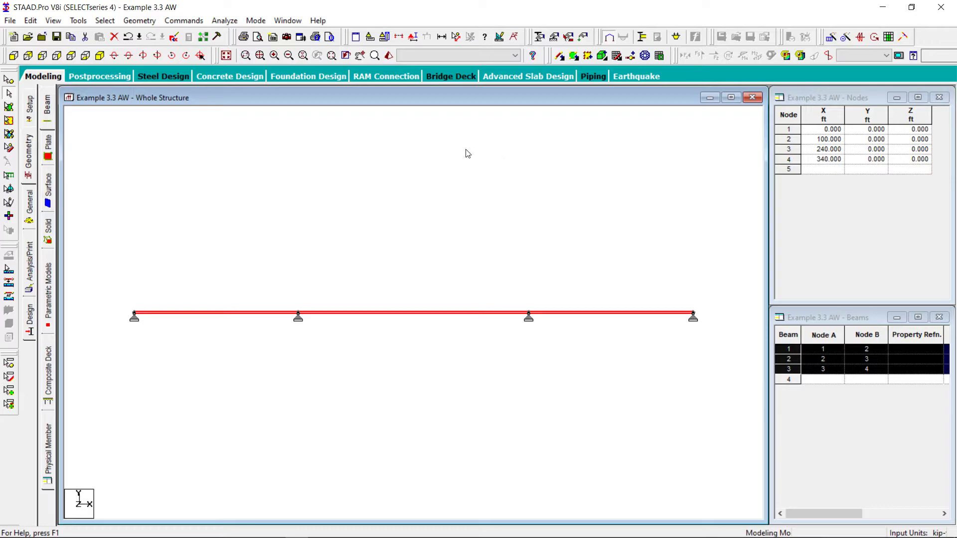
pyautogui.click(183, 20)
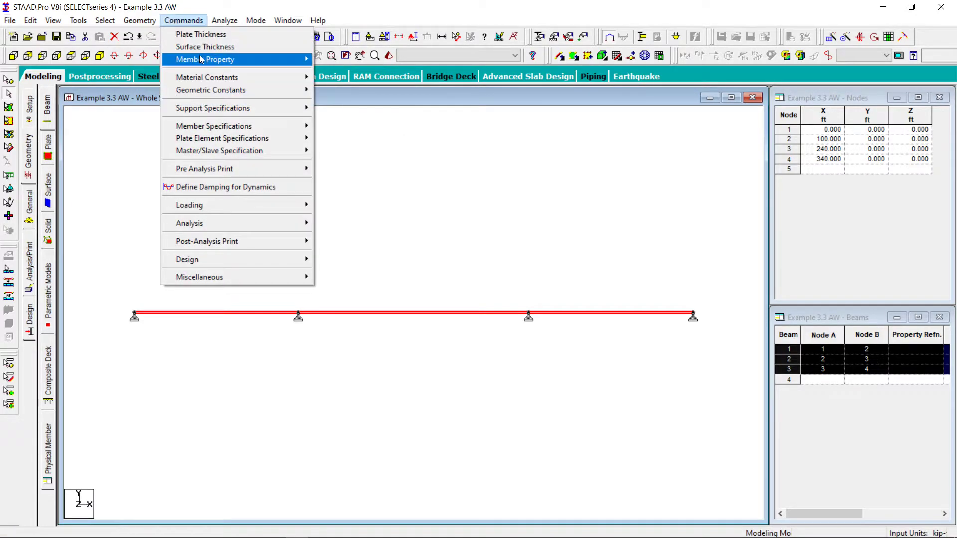
pyautogui.moveTo(201, 59)
pyautogui.moveTo(343, 72)
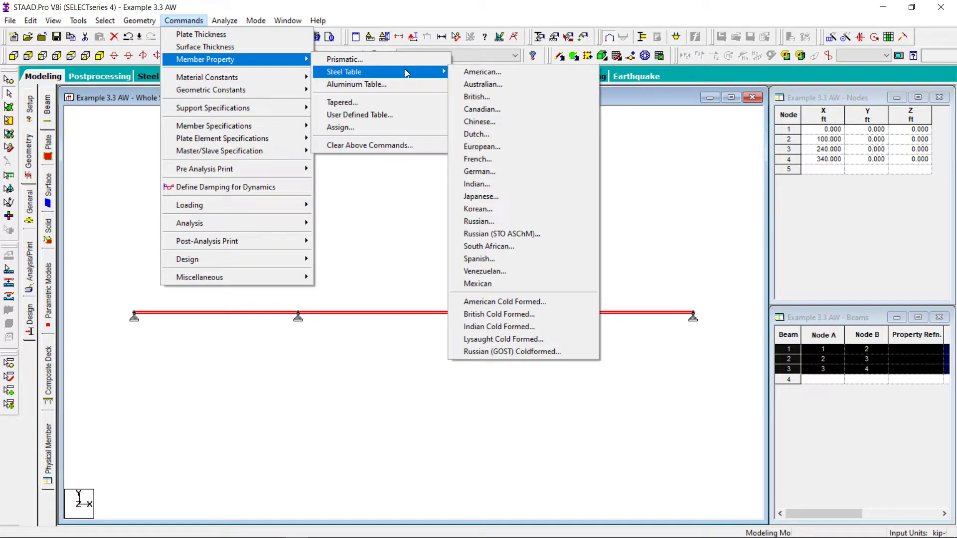
pyautogui.click(468, 75)
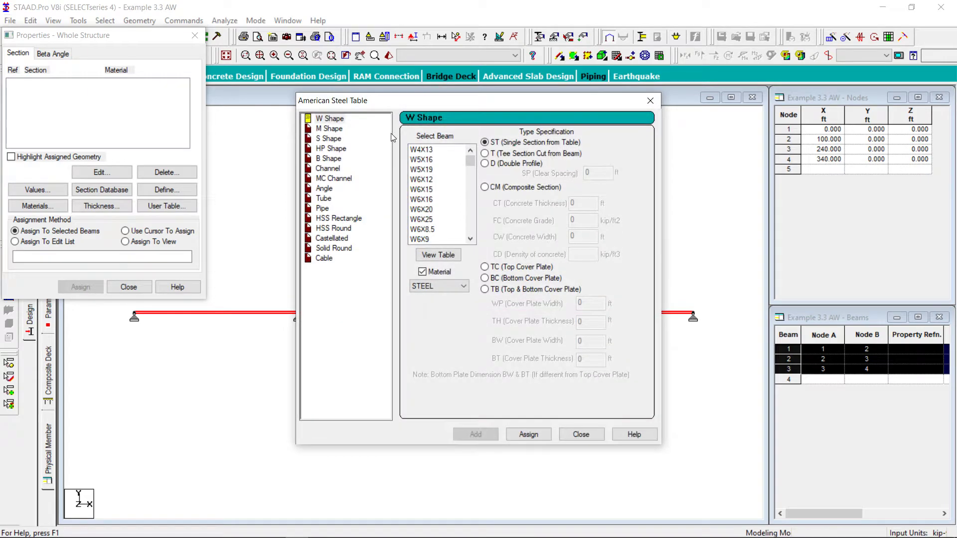
# - Pick W24X104 from the American steel table, assign it to the selected beams, and close the dialogs
pyautogui.moveTo(471, 162); pyautogui.dragTo(473, 190)
pyautogui.scroll(-11, 441, 183)
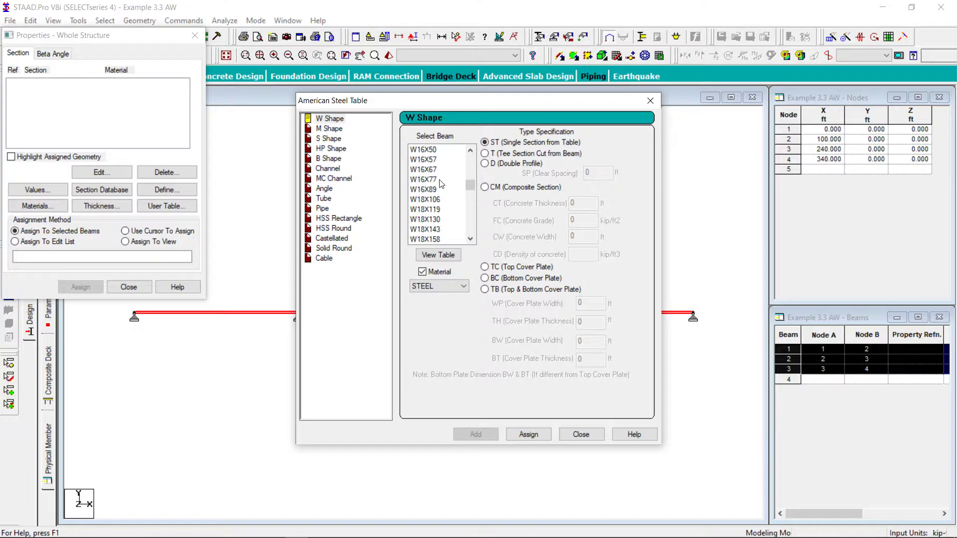
pyautogui.scroll(4, 441, 190)
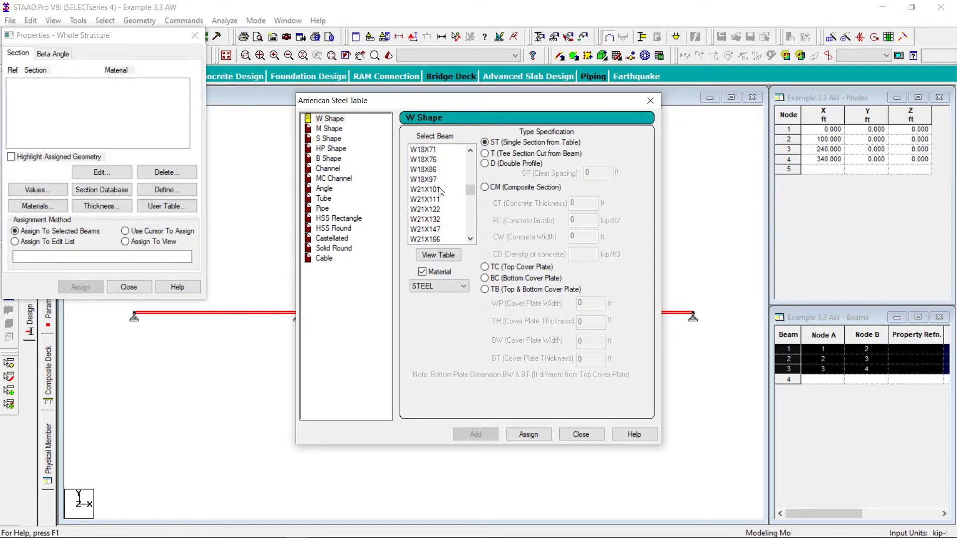
pyautogui.scroll(-5, 438, 193)
pyautogui.scroll(-3, 443, 212)
pyautogui.click(436, 201)
pyautogui.click(528, 434)
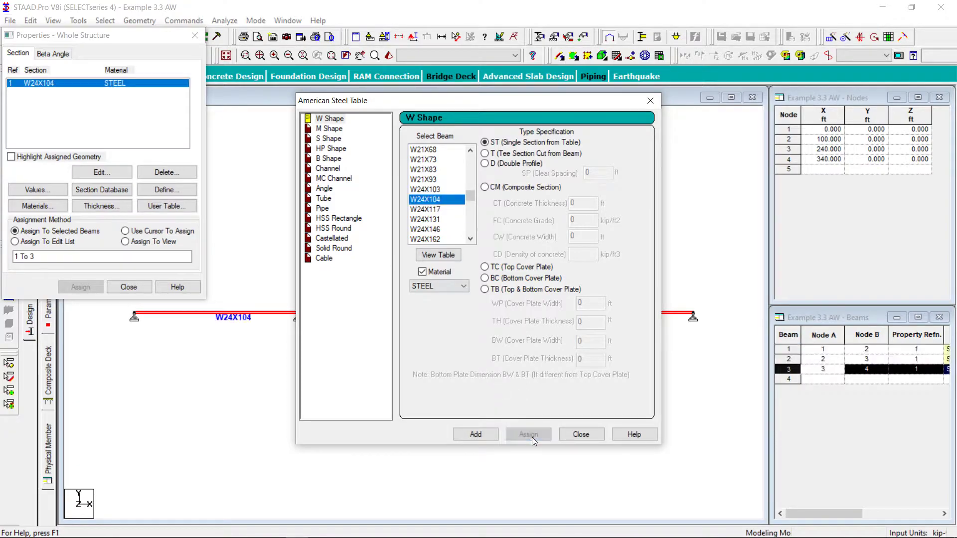
pyautogui.click(581, 435)
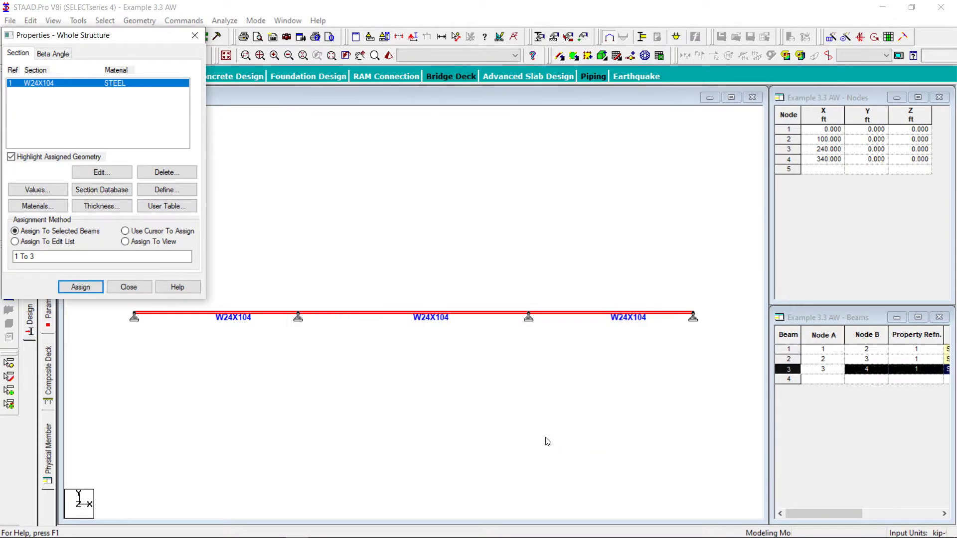
pyautogui.click(128, 287)
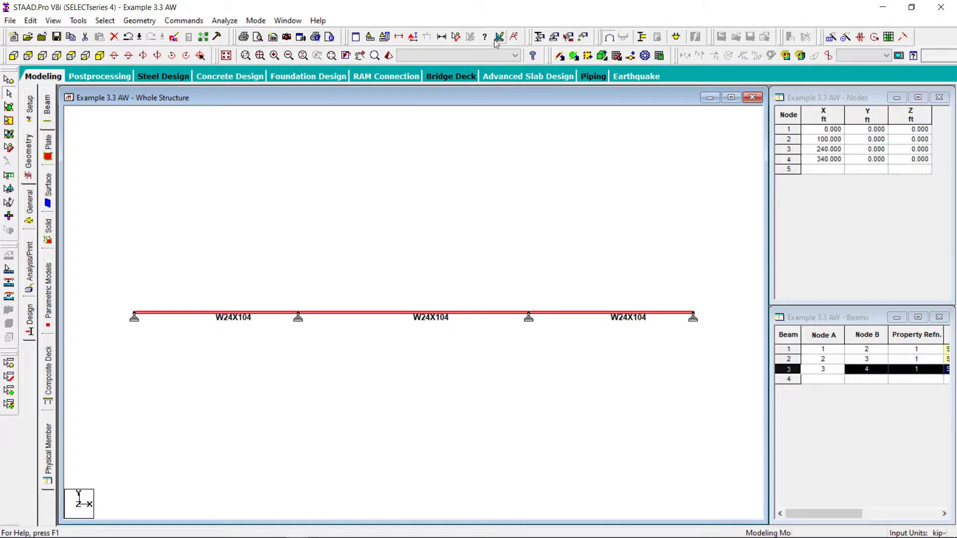
# - Show node and beam numbers with property labels set to None, then select middle beam 2
pyautogui.click(413, 37)
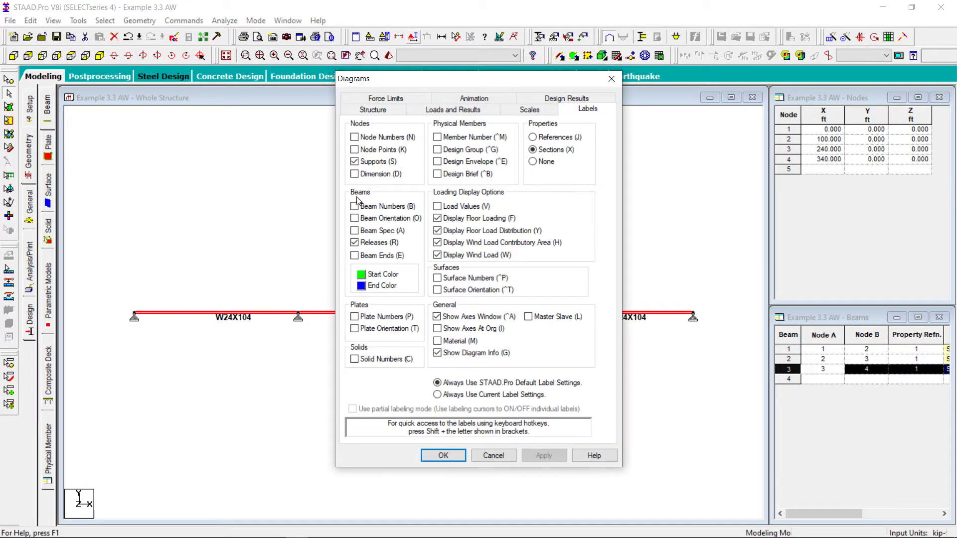
pyautogui.click(354, 137)
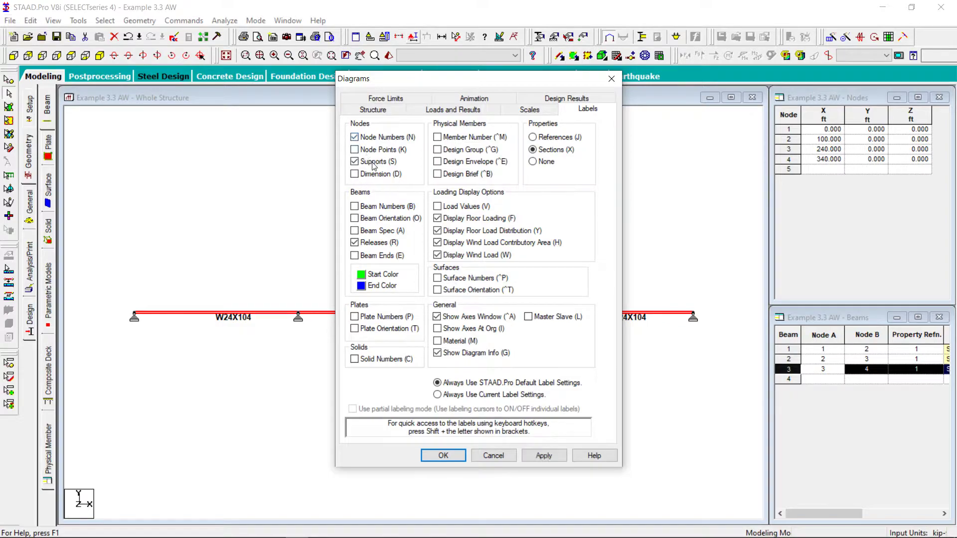
pyautogui.click(355, 206)
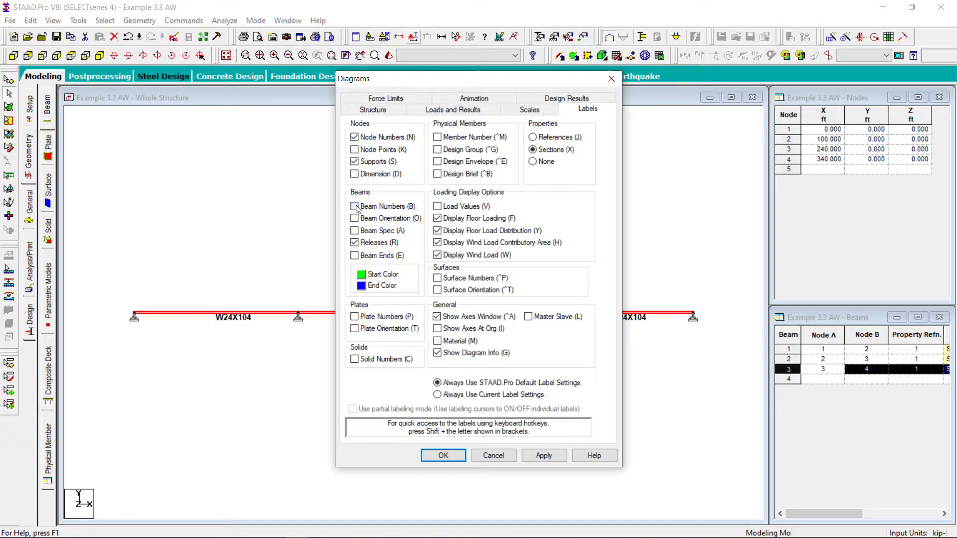
pyautogui.click(533, 162)
pyautogui.click(544, 456)
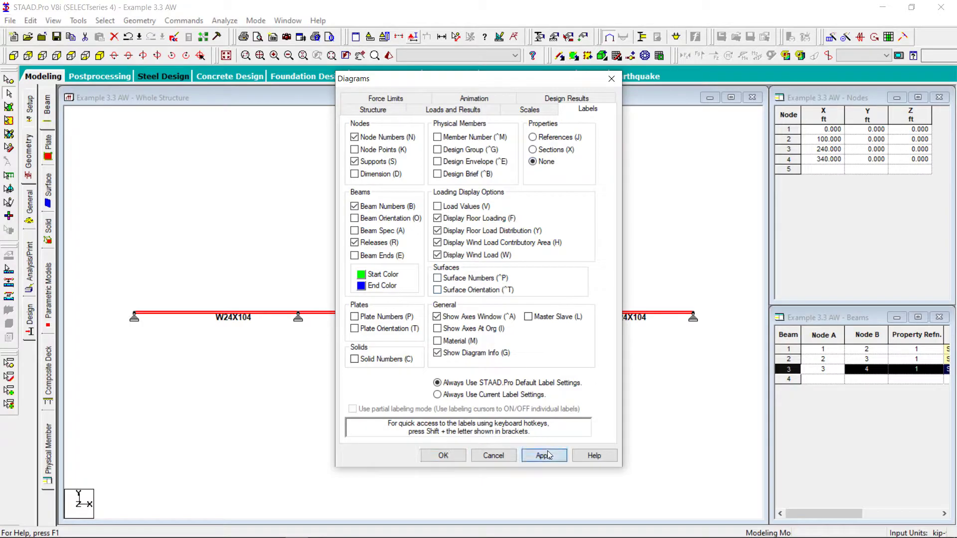
pyautogui.click(443, 456)
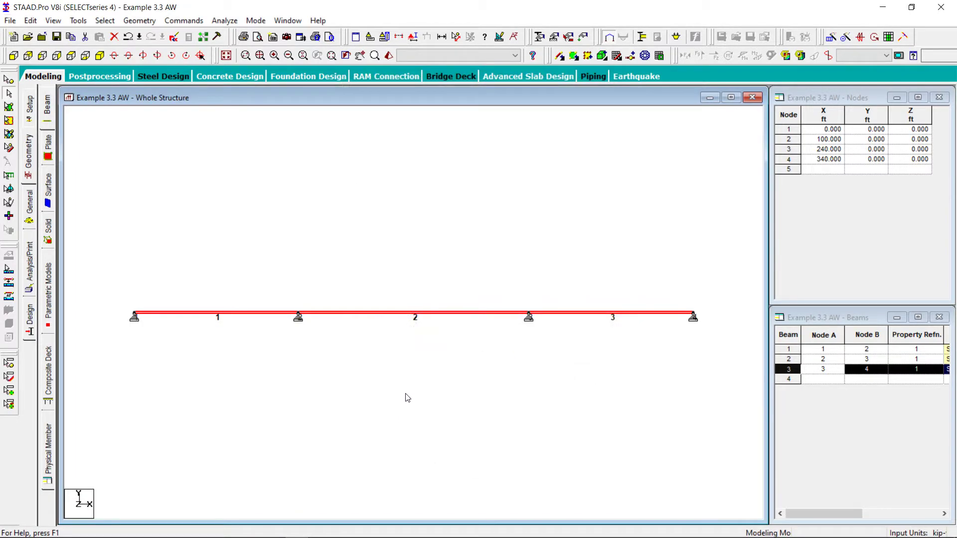
pyautogui.click(408, 397)
pyautogui.click(436, 314)
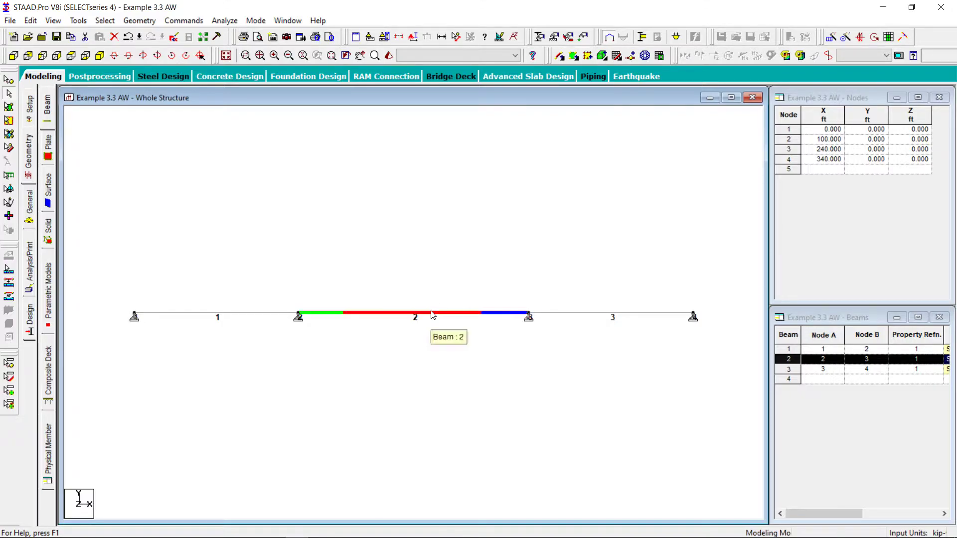
# - Insert nodes into beam 2 at 20 ft and 120 ft from its start, creating nodes 5 and 6
pyautogui.rightClick(433, 315)
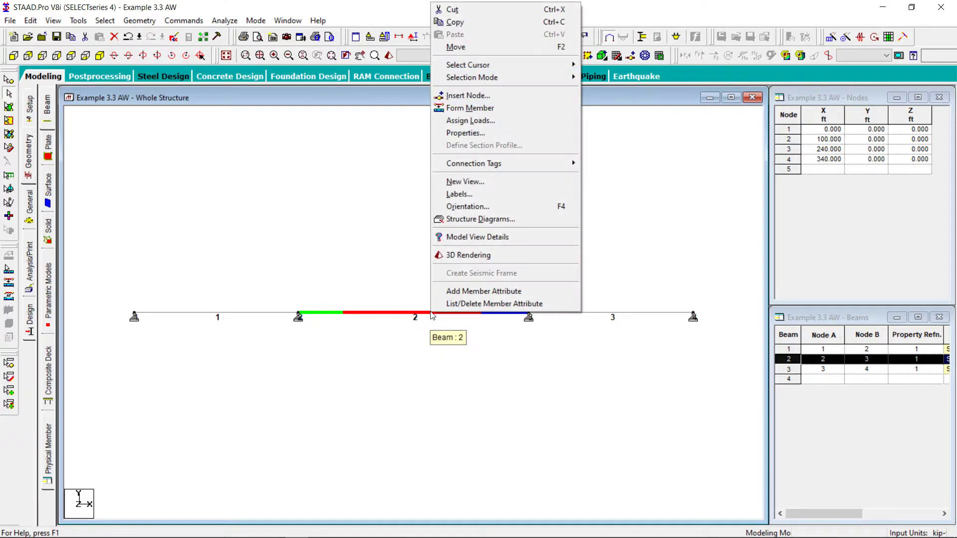
pyautogui.click(504, 99)
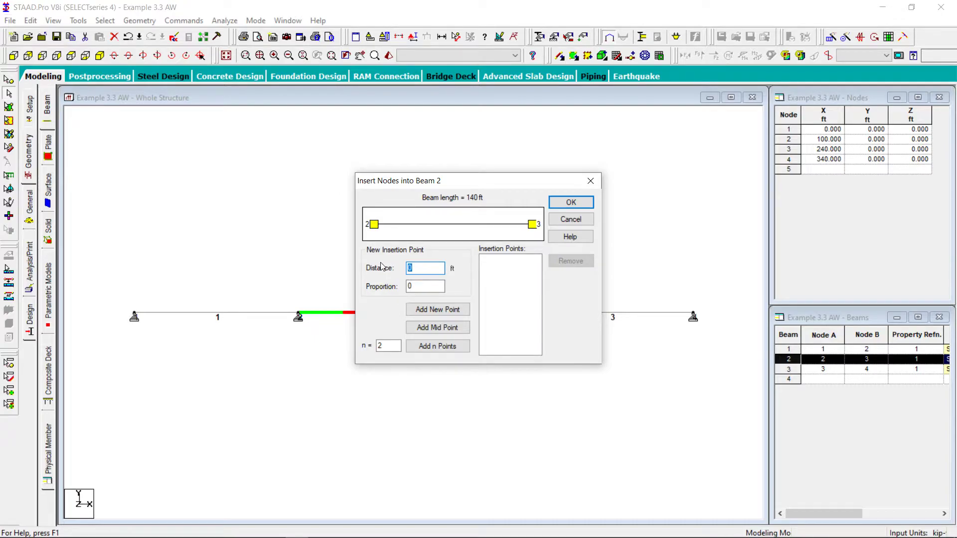
pyautogui.write('20')
pyautogui.click(438, 311)
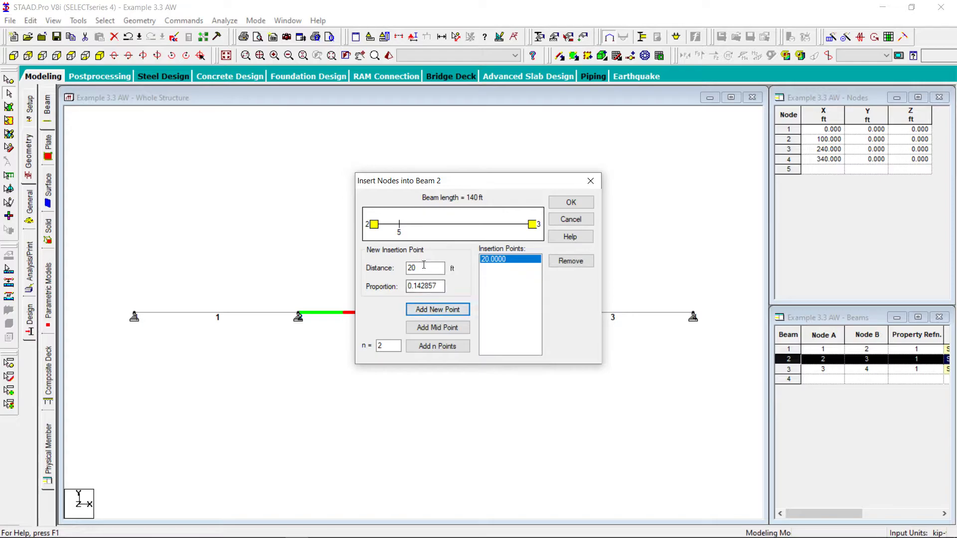
pyautogui.click(412, 267)
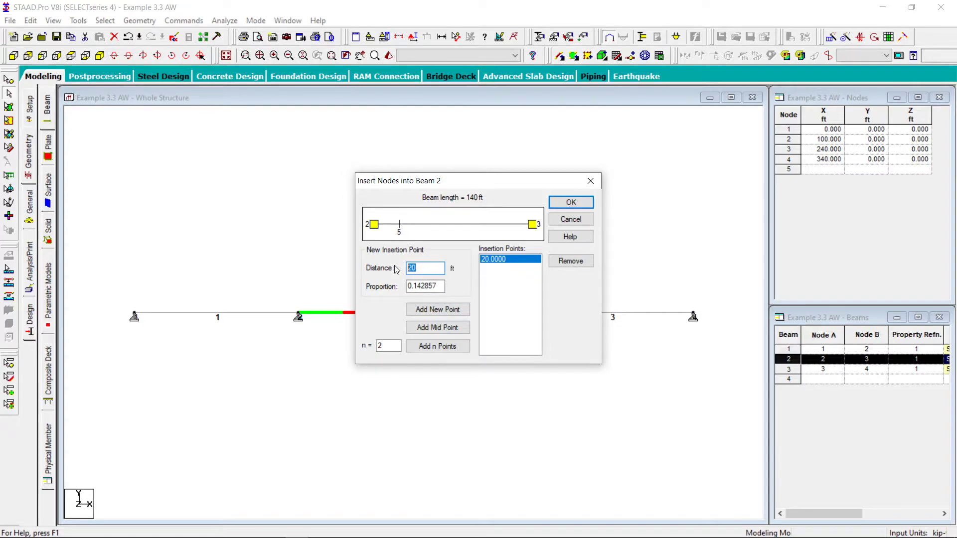
pyautogui.write('120')
pyautogui.click(439, 310)
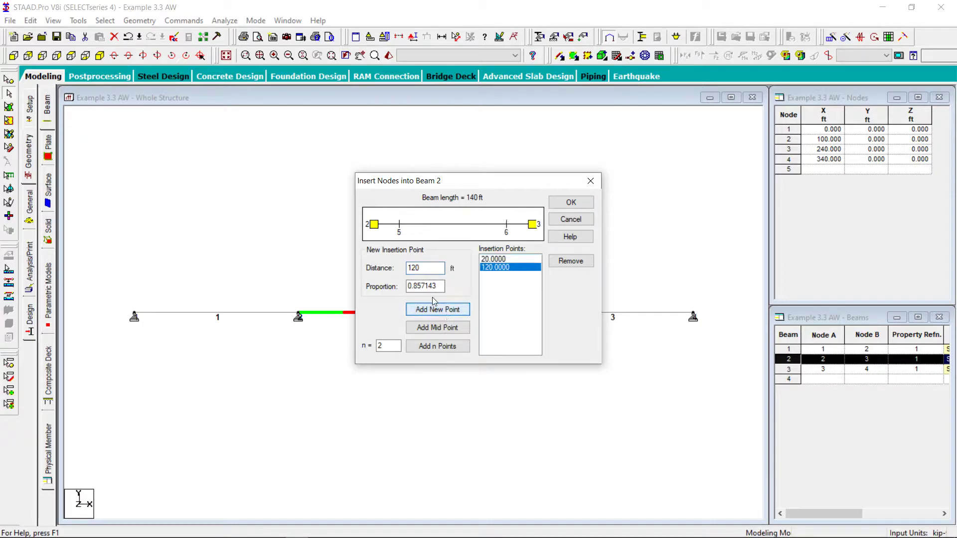
pyautogui.click(570, 202)
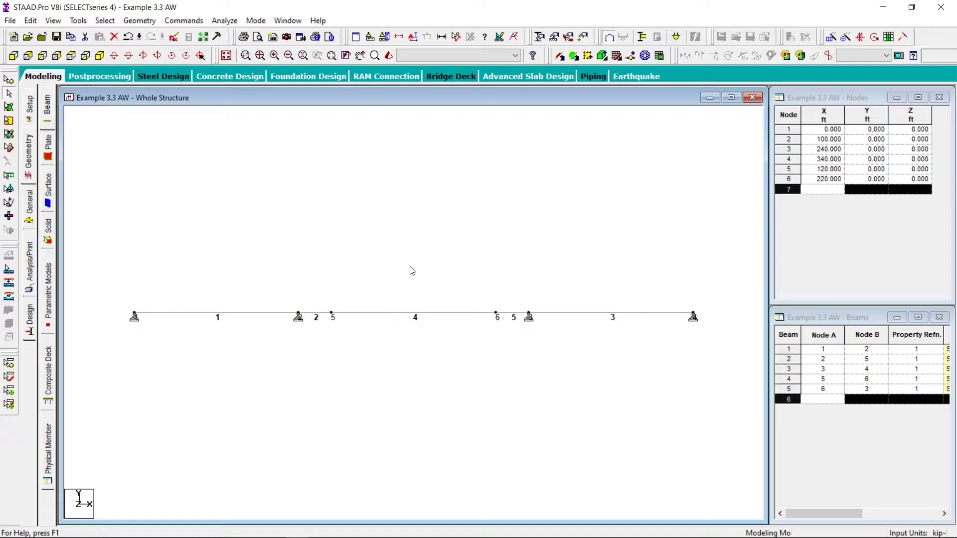
pyautogui.click(456, 37)
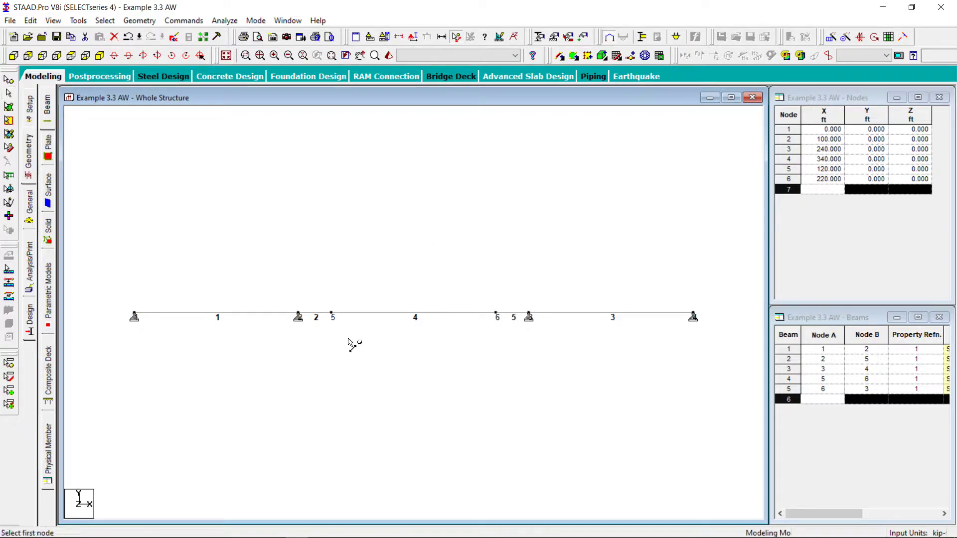
pyautogui.click(332, 313)
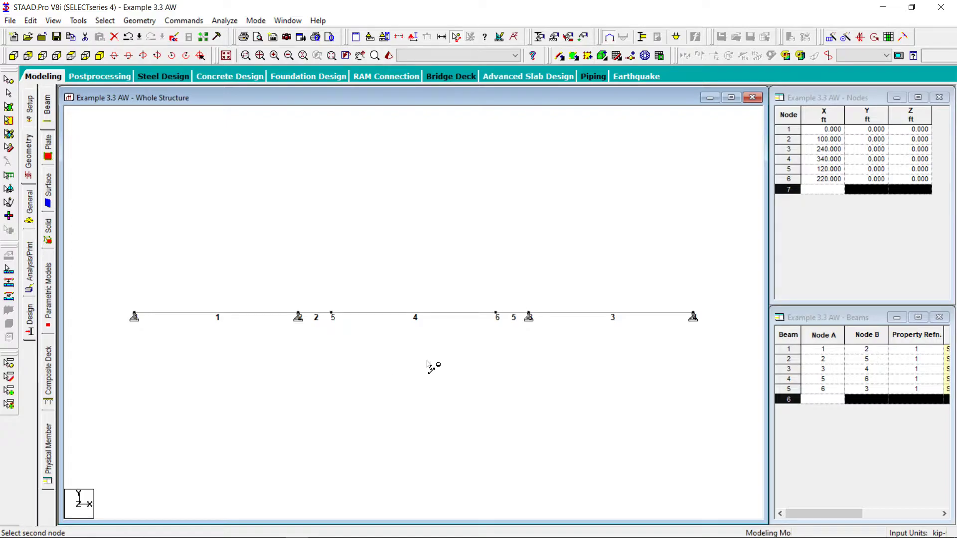
pyautogui.click(497, 316)
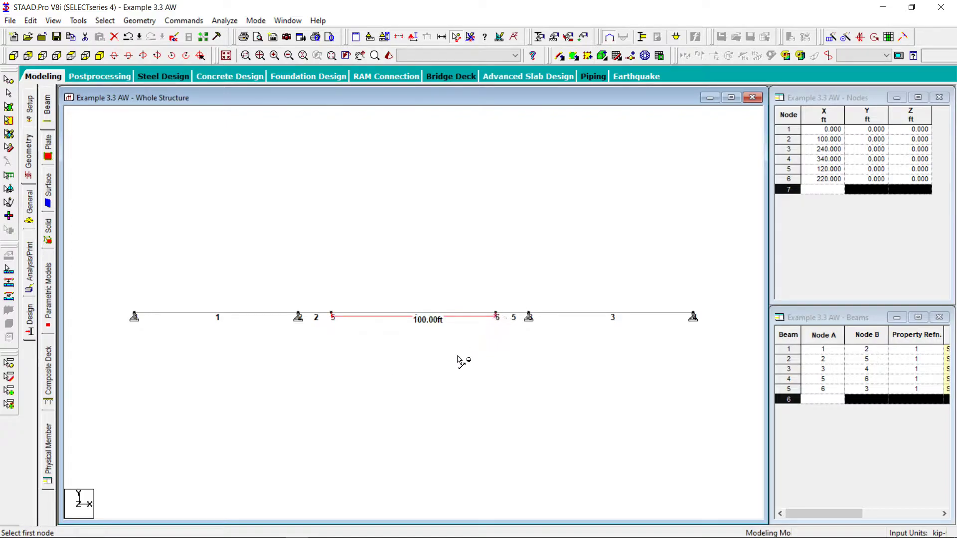
pyautogui.click(299, 316)
pyautogui.click(332, 315)
pyautogui.click(497, 315)
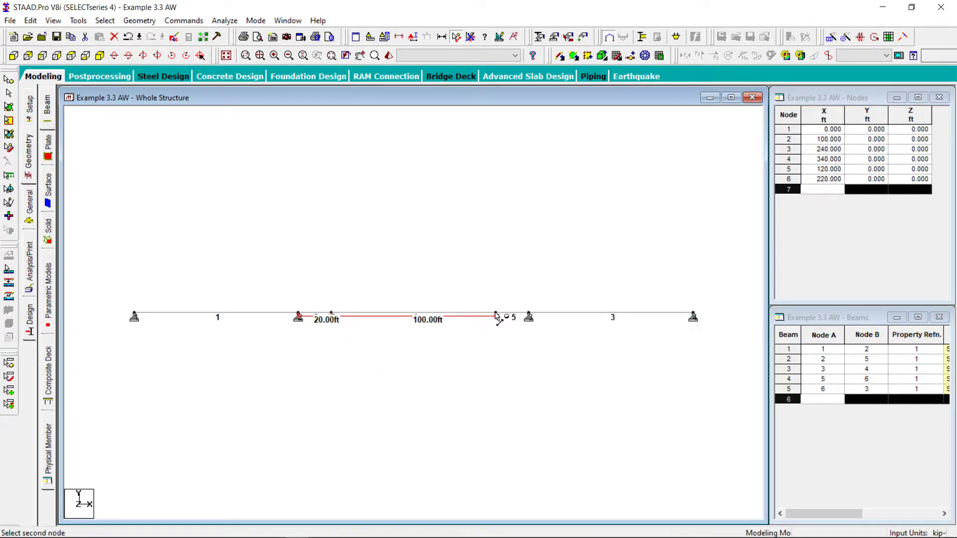
pyautogui.click(529, 316)
pyautogui.click(530, 316)
pyautogui.click(693, 316)
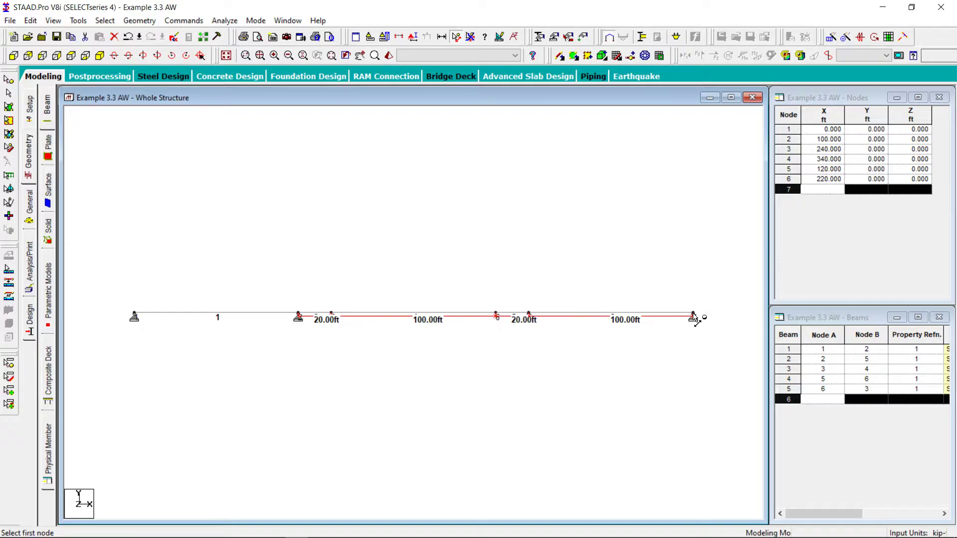
pyautogui.click(298, 316)
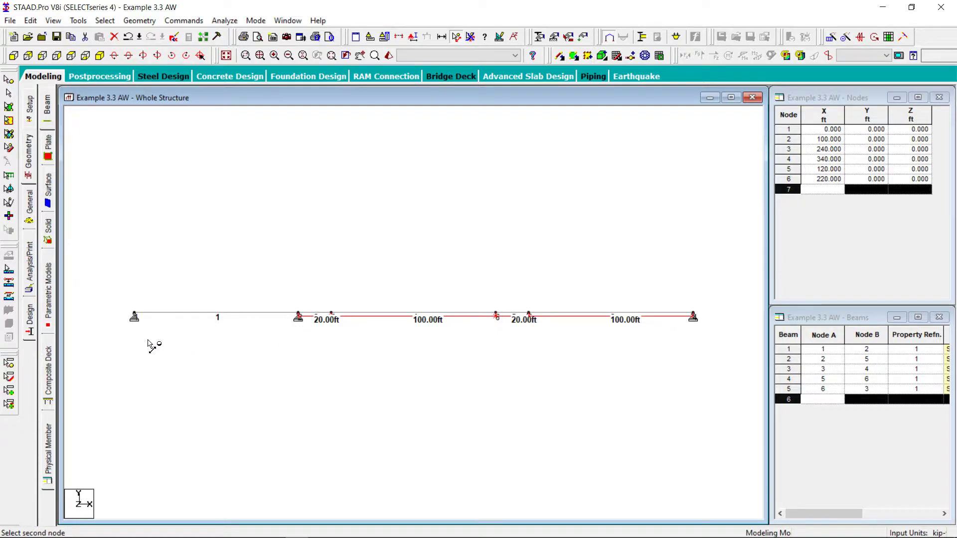
pyautogui.click(132, 317)
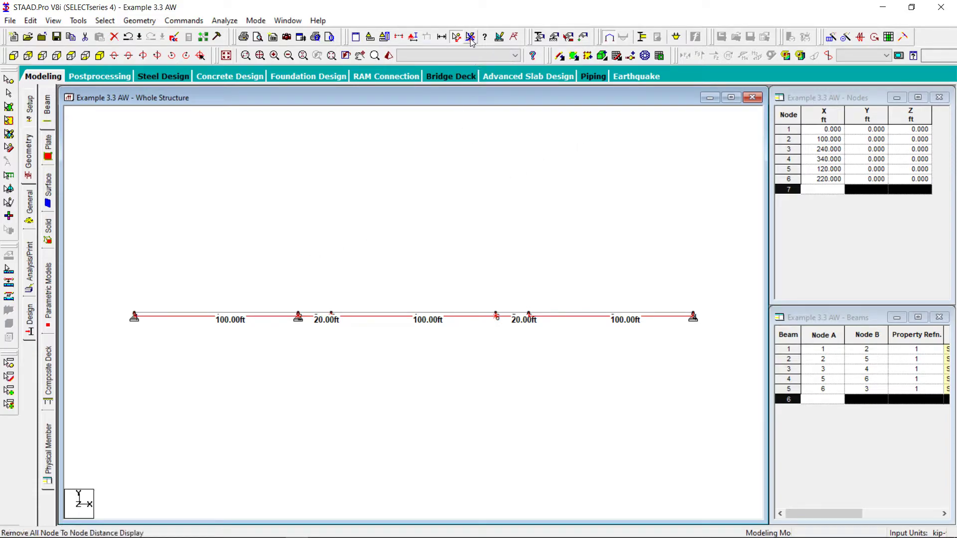
pyautogui.click(471, 38)
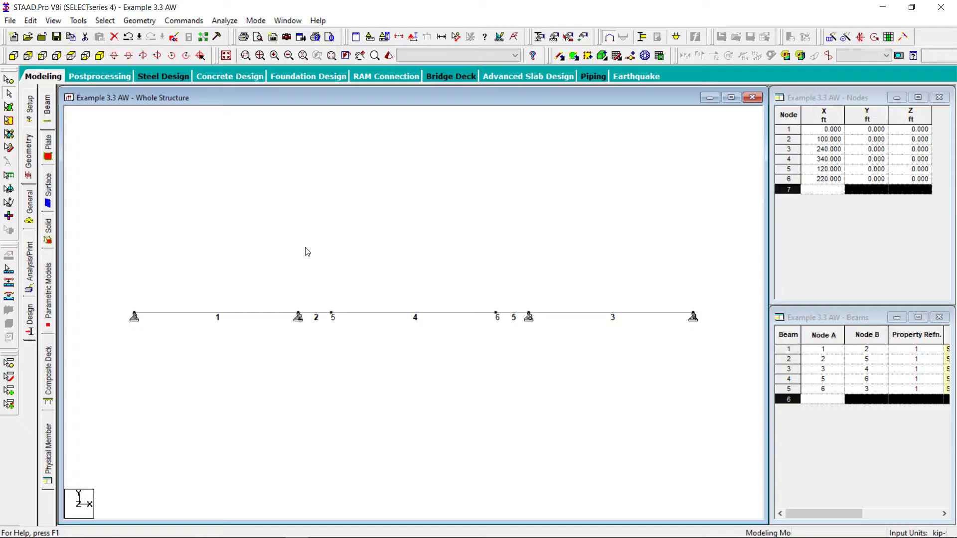
# - Create the primary load case 'LOAD CASE 1' under Load & Definition and select it in the tree
pyautogui.click(29, 207)
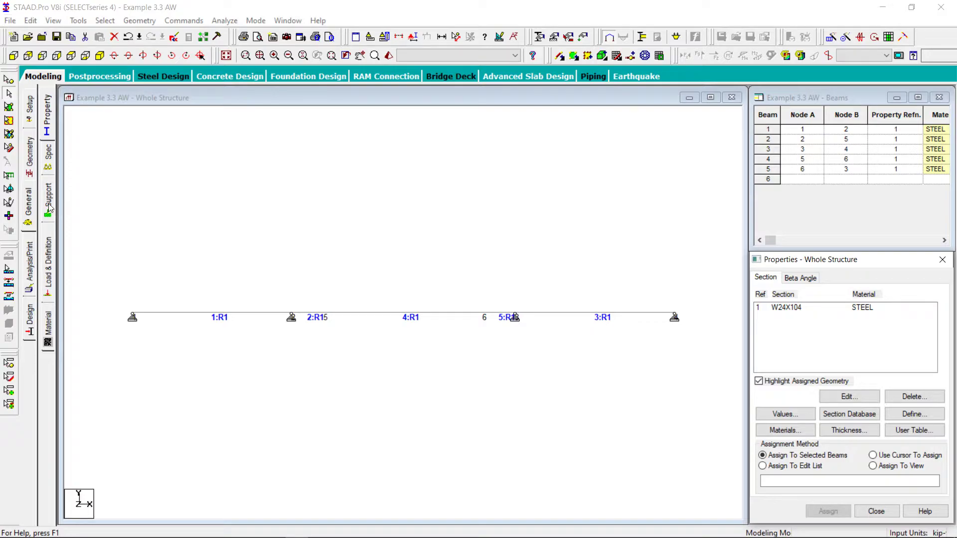
pyautogui.click(49, 267)
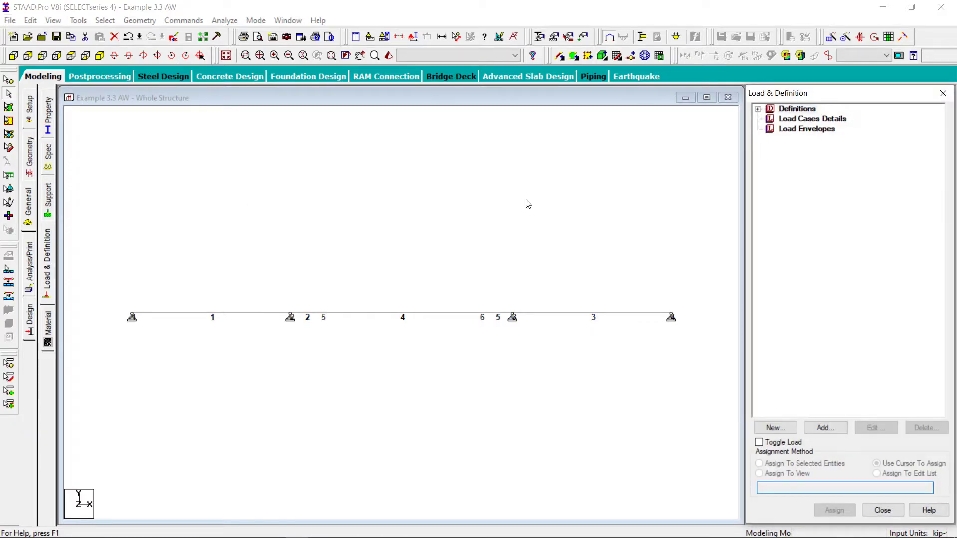
pyautogui.click(818, 119)
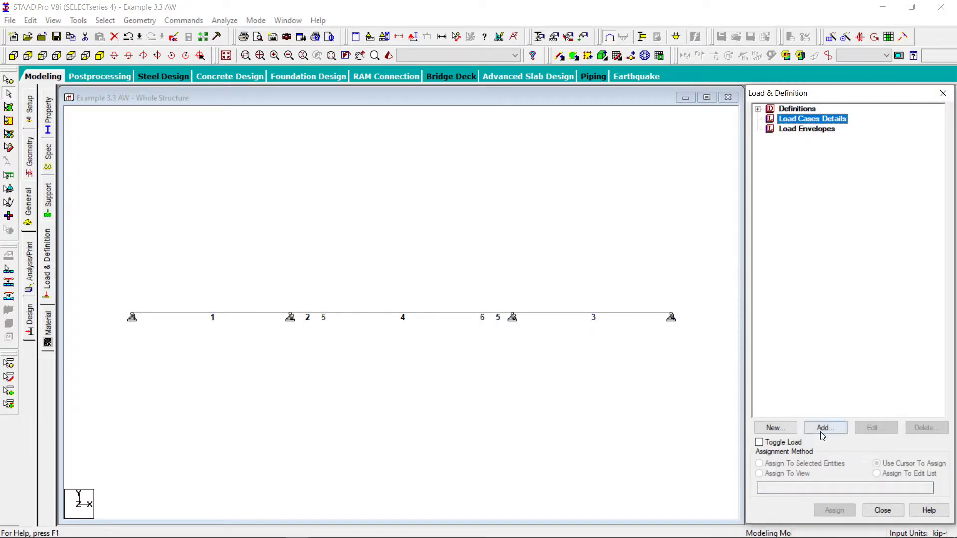
pyautogui.click(825, 428)
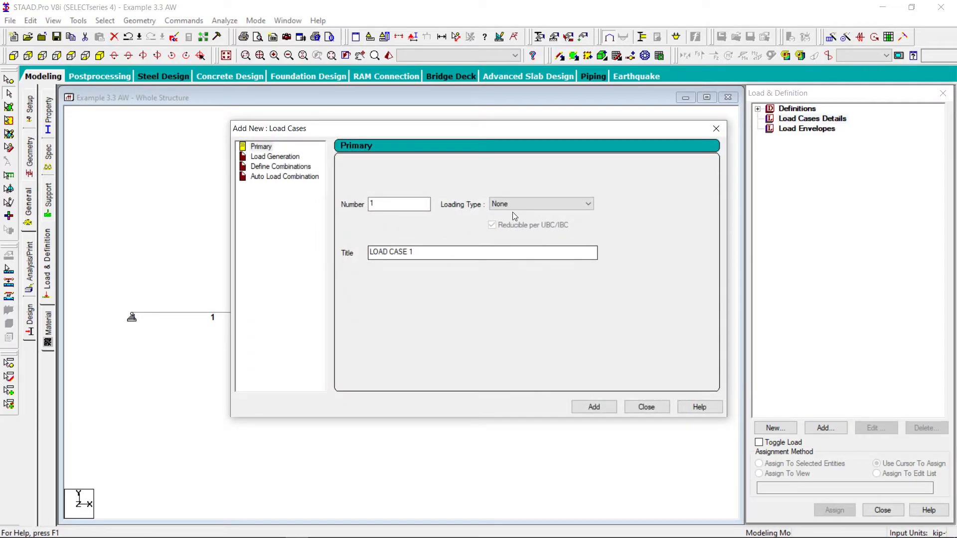
pyautogui.click(593, 407)
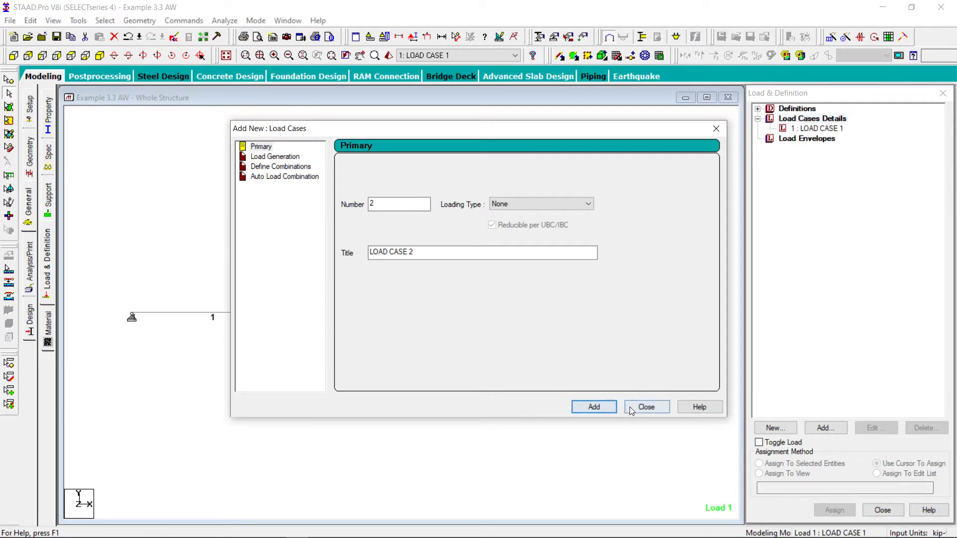
pyautogui.click(646, 407)
pyautogui.click(818, 128)
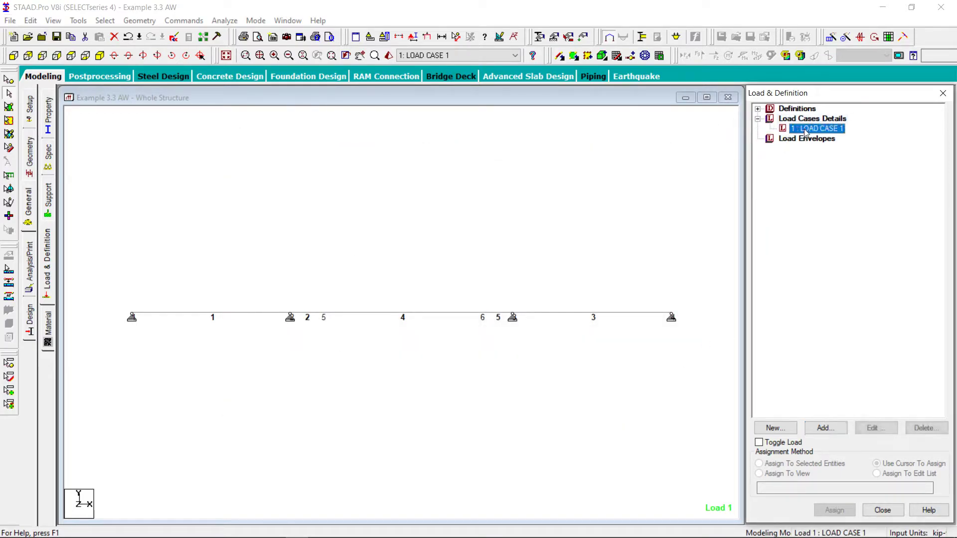
# - Add a concentrated member force P = -40 kip in GY to LOAD CASE 1 and select it
pyautogui.click(825, 429)
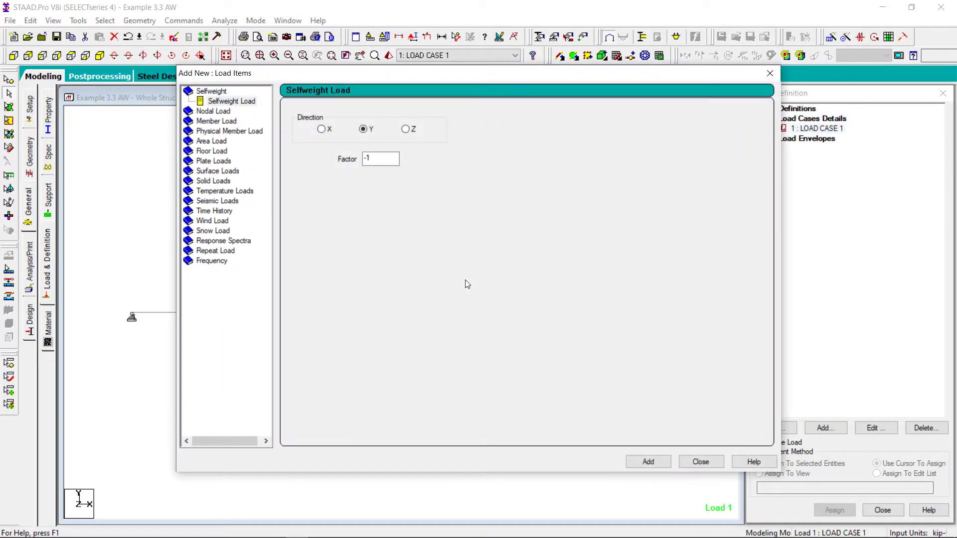
pyautogui.click(210, 123)
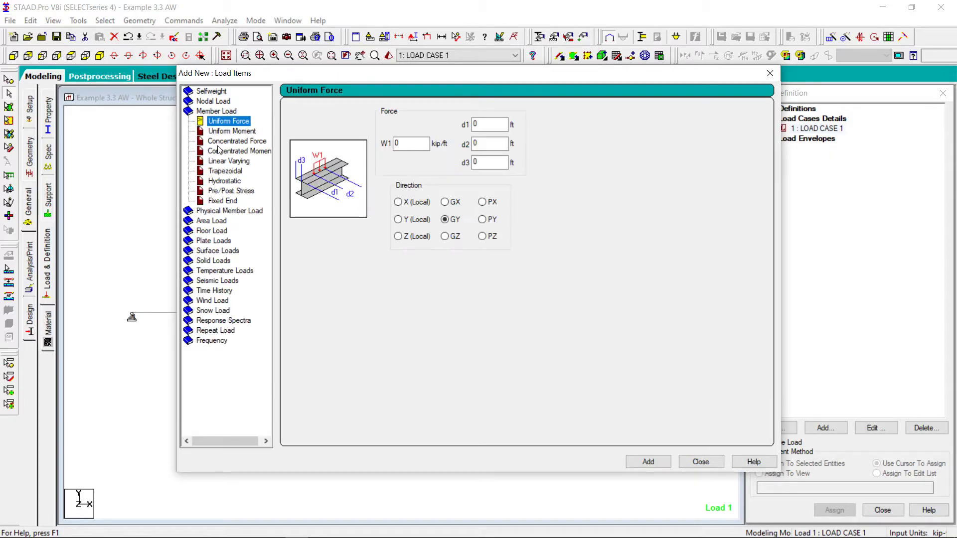
pyautogui.click(235, 142)
pyautogui.click(402, 146)
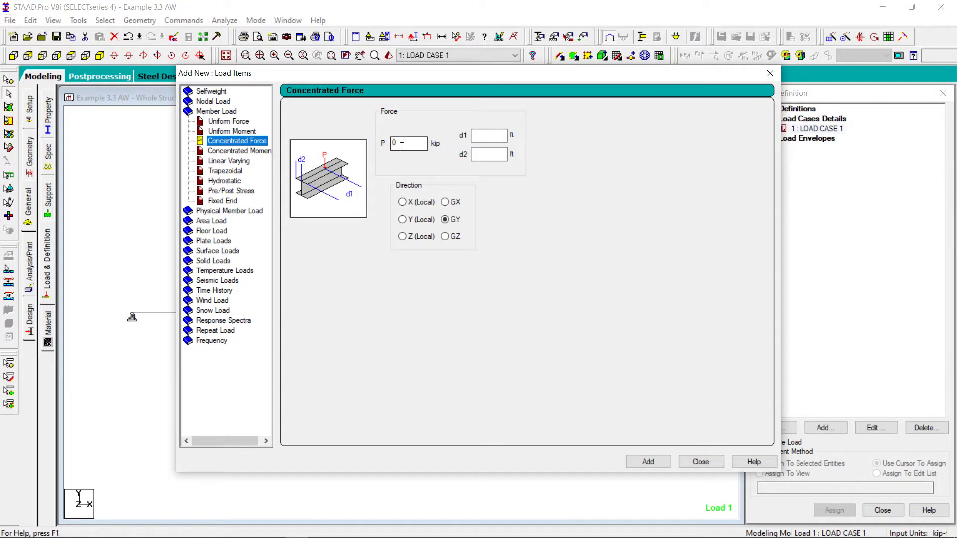
pyautogui.doubleClick(401, 147)
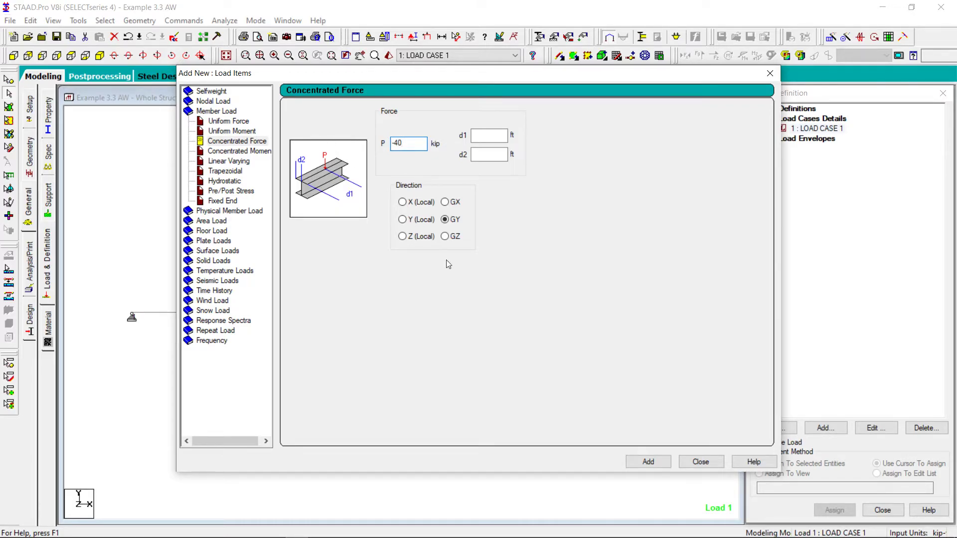
pyautogui.click(647, 462)
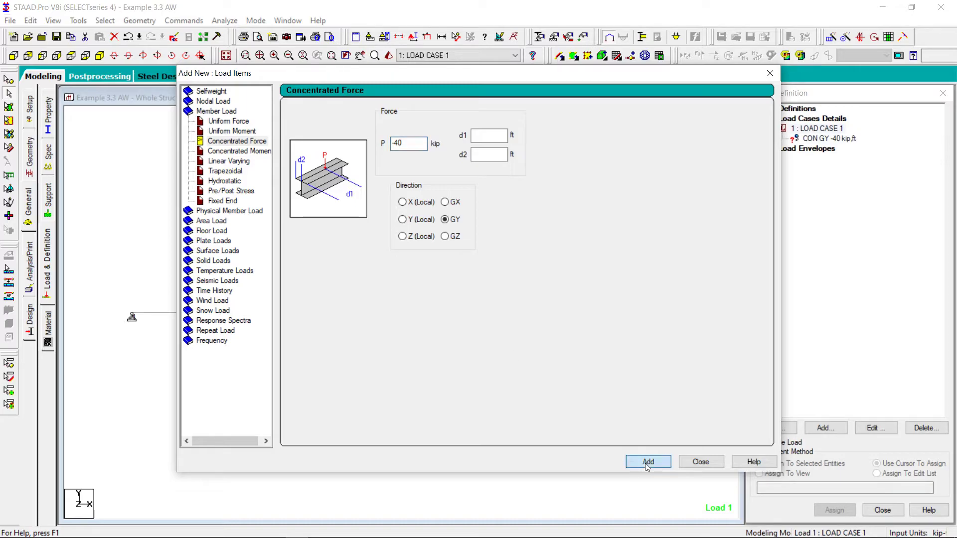
pyautogui.click(700, 463)
pyautogui.click(837, 139)
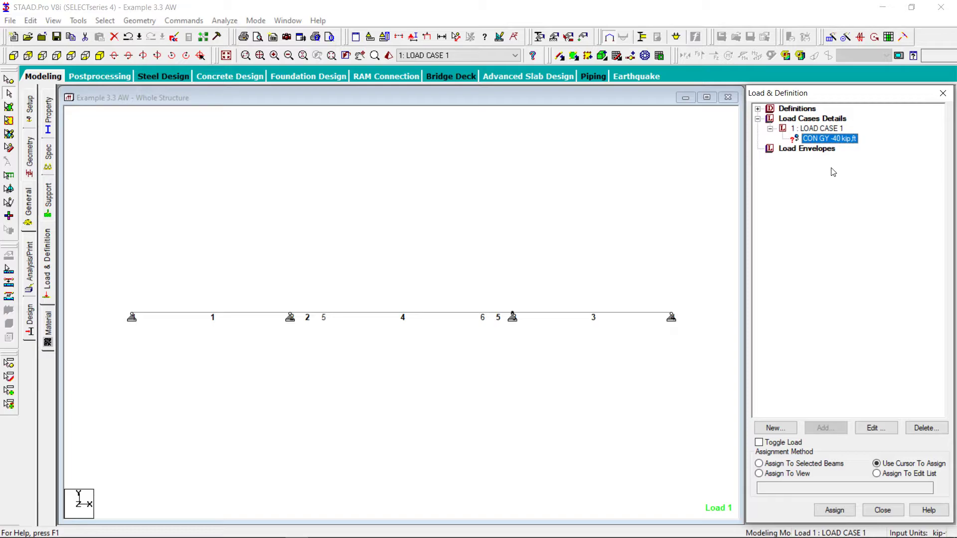
# - Assign the CON GY -40 kip load to beams 1, 4 and 3, then clear the selection
pyautogui.click(574, 309)
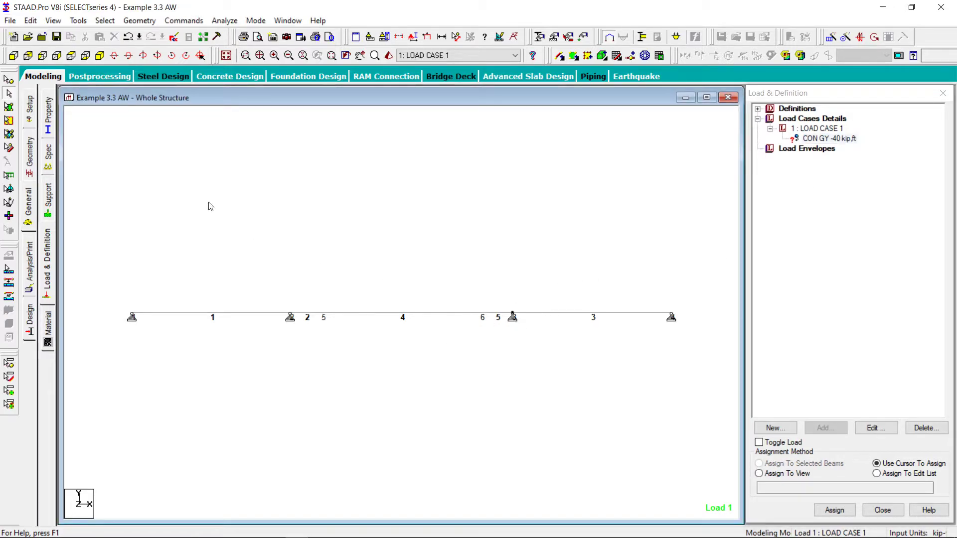
pyautogui.click(169, 314)
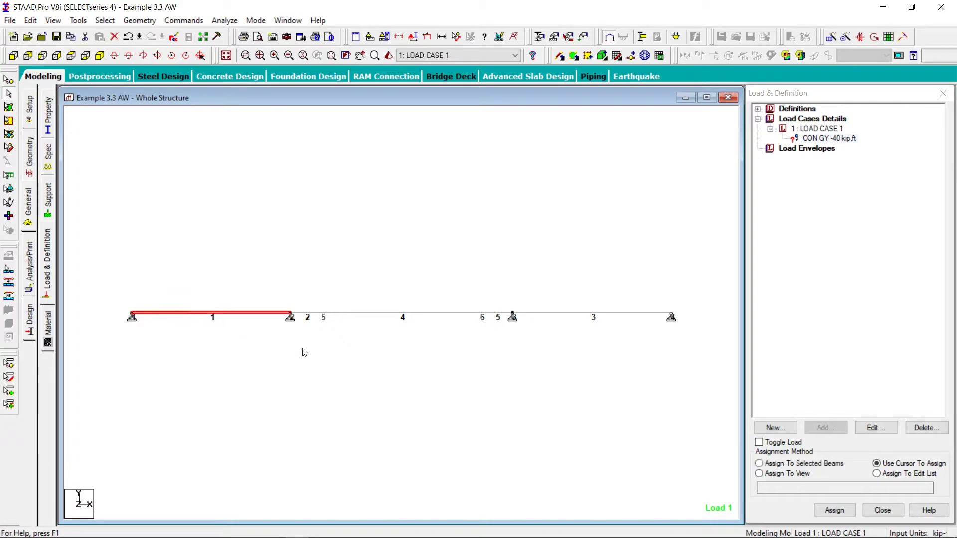
pyautogui.click(380, 318)
pyautogui.click(181, 314)
pyautogui.click(373, 315)
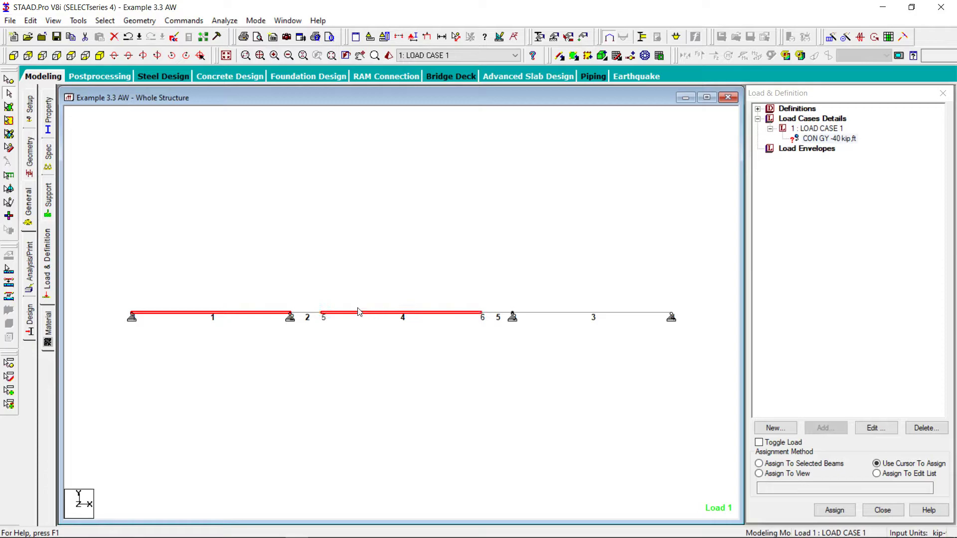
pyautogui.click(612, 315)
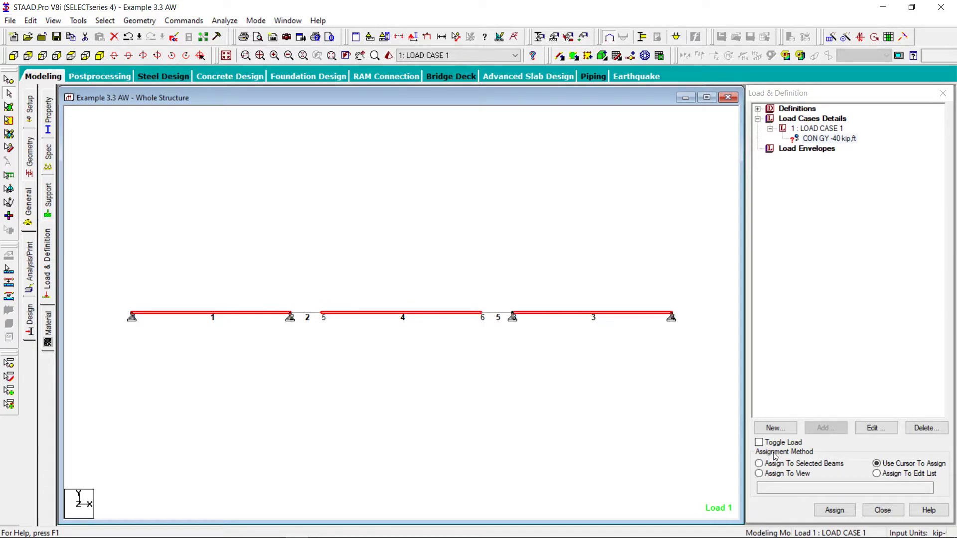
pyautogui.click(759, 464)
pyautogui.click(833, 511)
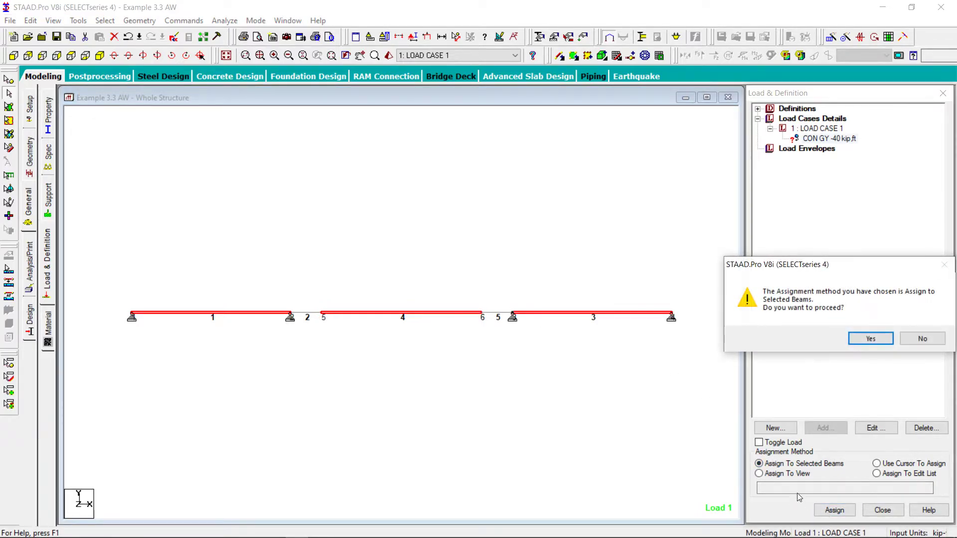
pyautogui.click(880, 346)
pyautogui.click(361, 391)
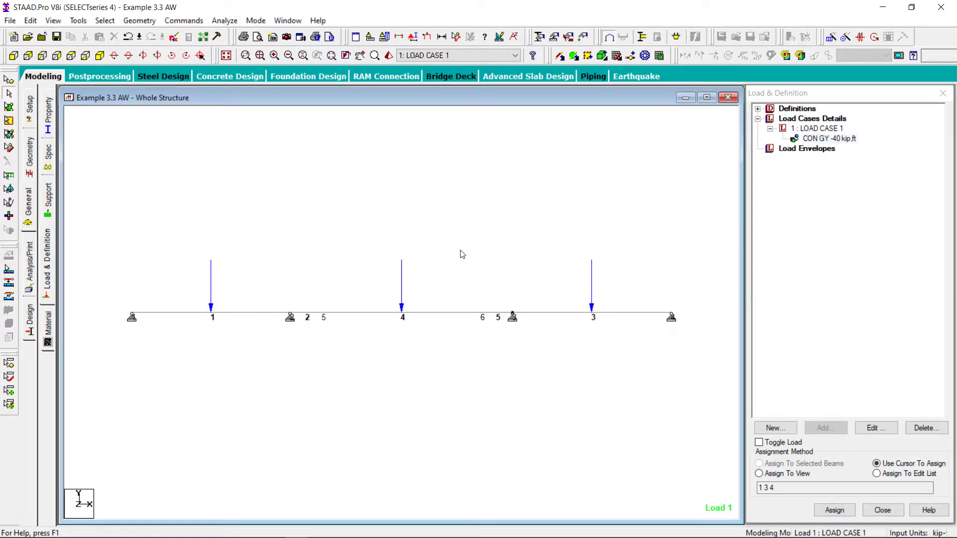
# - Add a Perform Analysis command with no extra printout to the model
pyautogui.click(183, 21)
pyautogui.moveTo(211, 223)
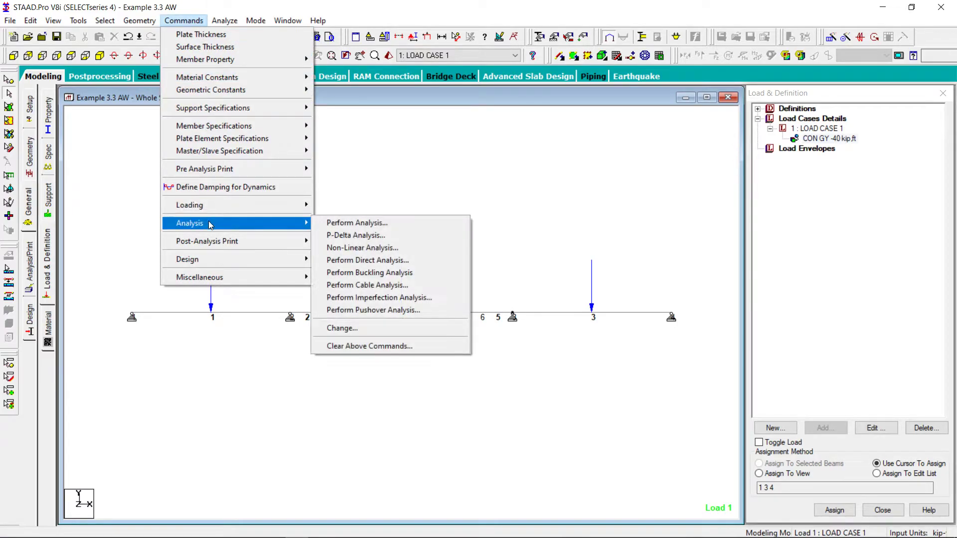
pyautogui.click(363, 225)
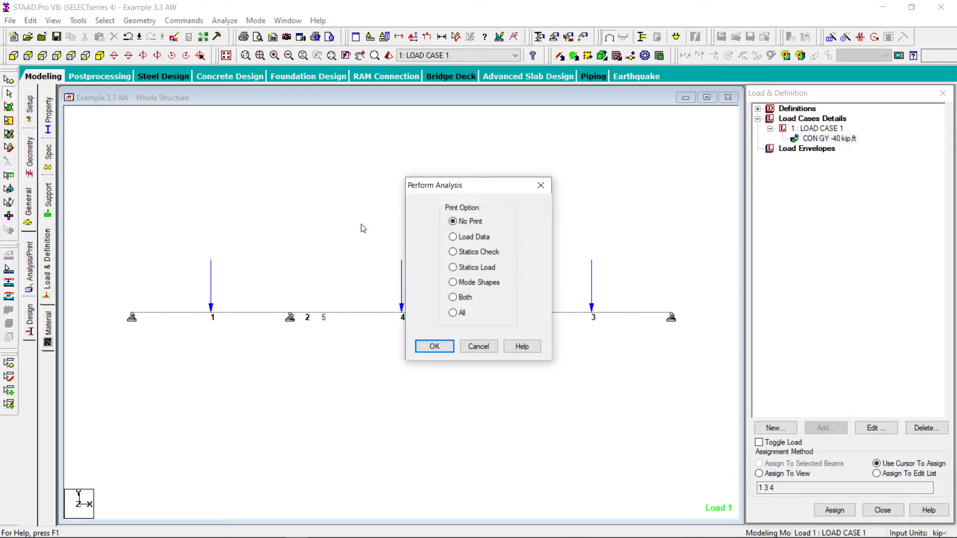
pyautogui.click(440, 349)
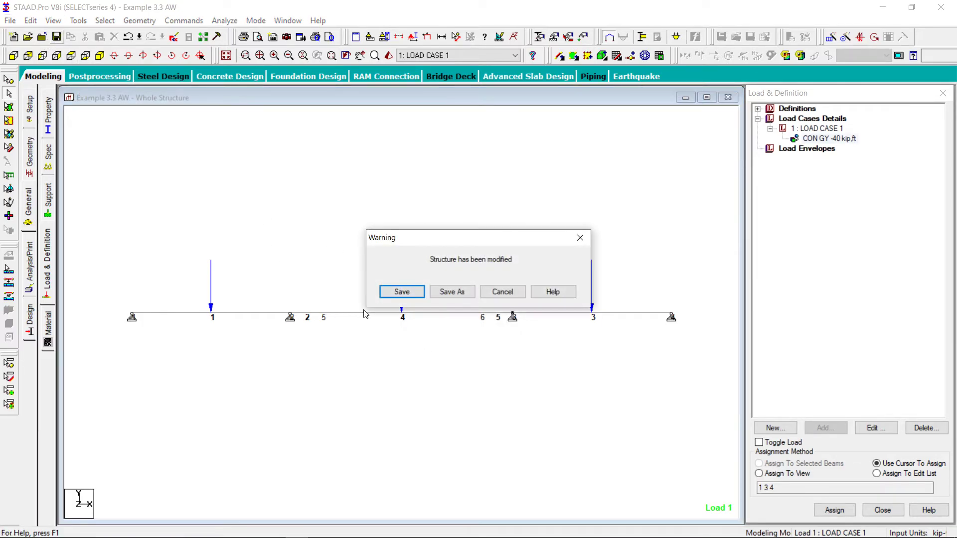
# - Save the model and run the analysis, returning to Modeling Mode after 0 errors
pyautogui.click(387, 291)
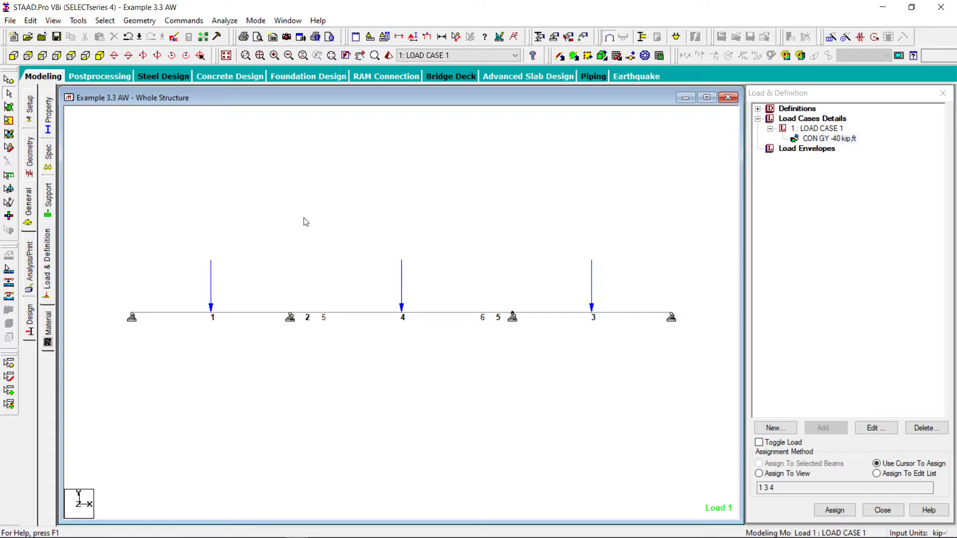
pyautogui.click(224, 21)
pyautogui.click(242, 35)
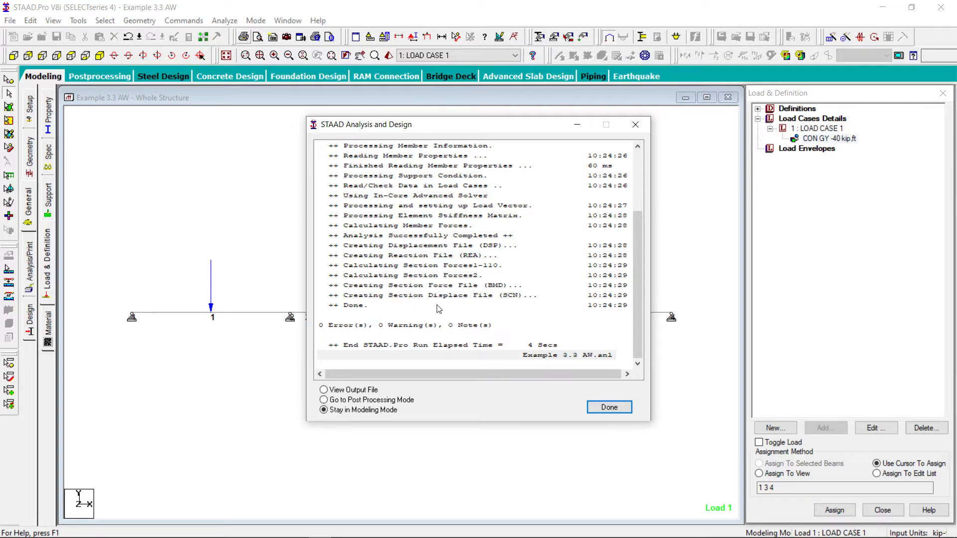
pyautogui.click(617, 408)
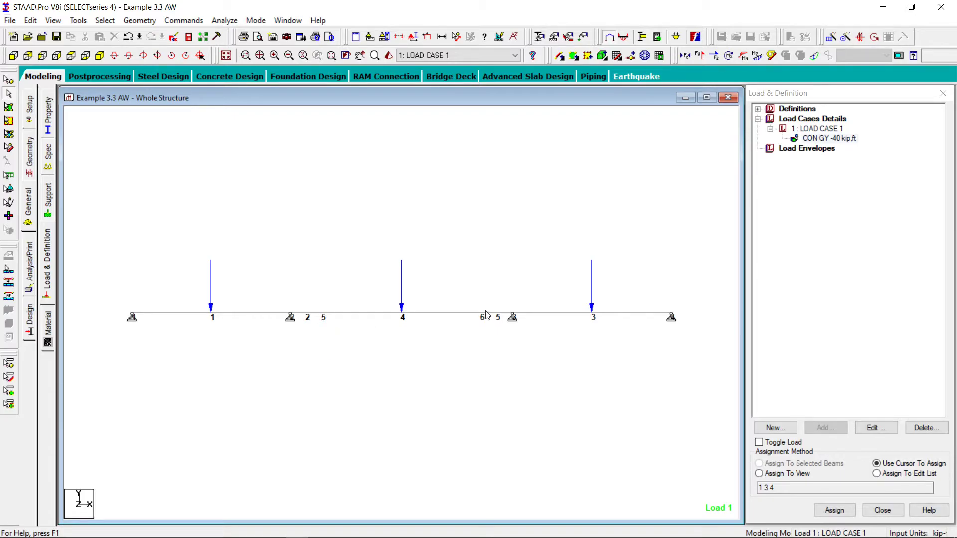
# - Assign a START MZ moment release to beam 4, discarding old results
pyautogui.click(370, 318)
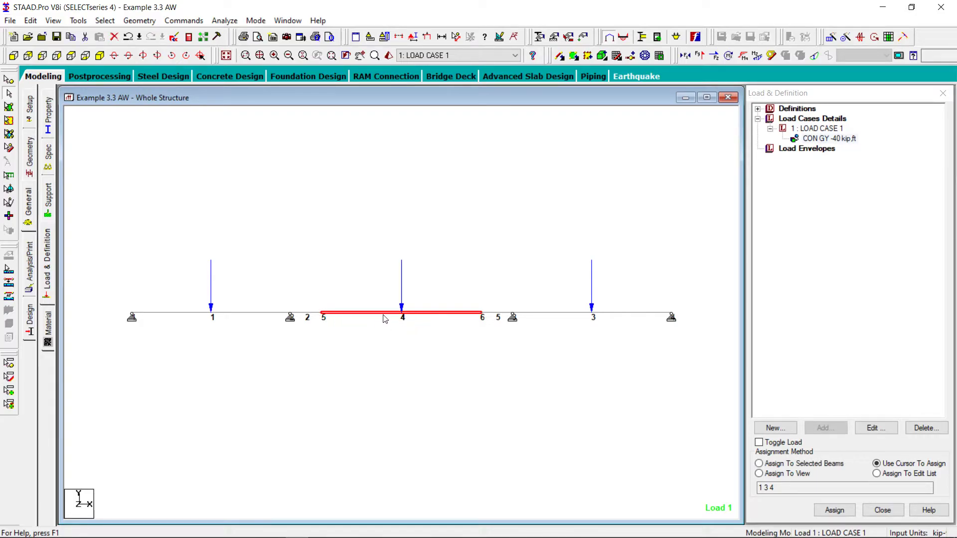
pyautogui.click(47, 162)
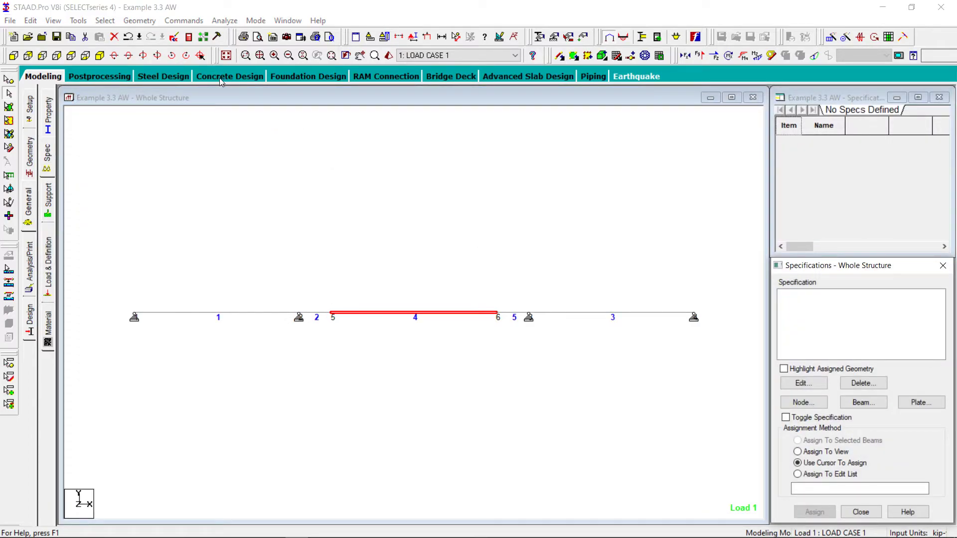
pyautogui.click(169, 164)
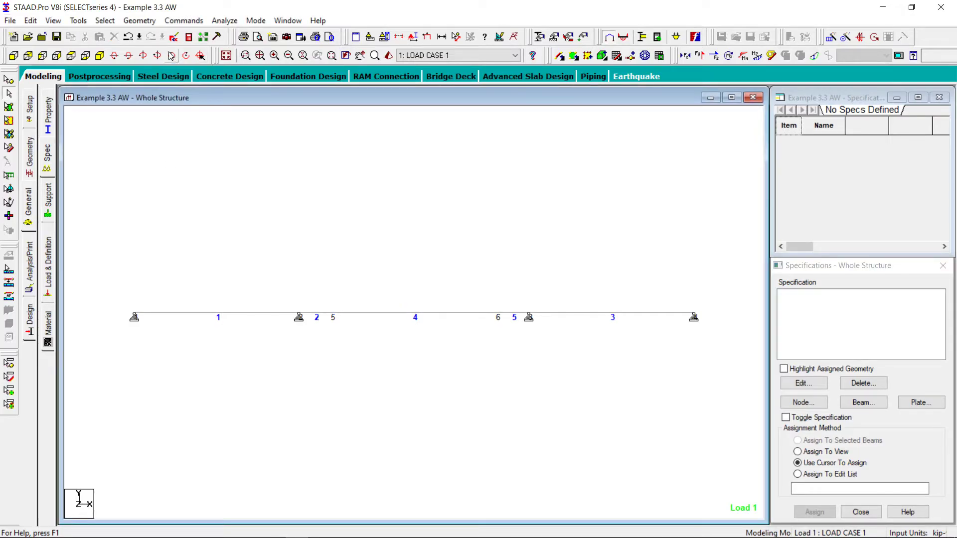
pyautogui.click(375, 314)
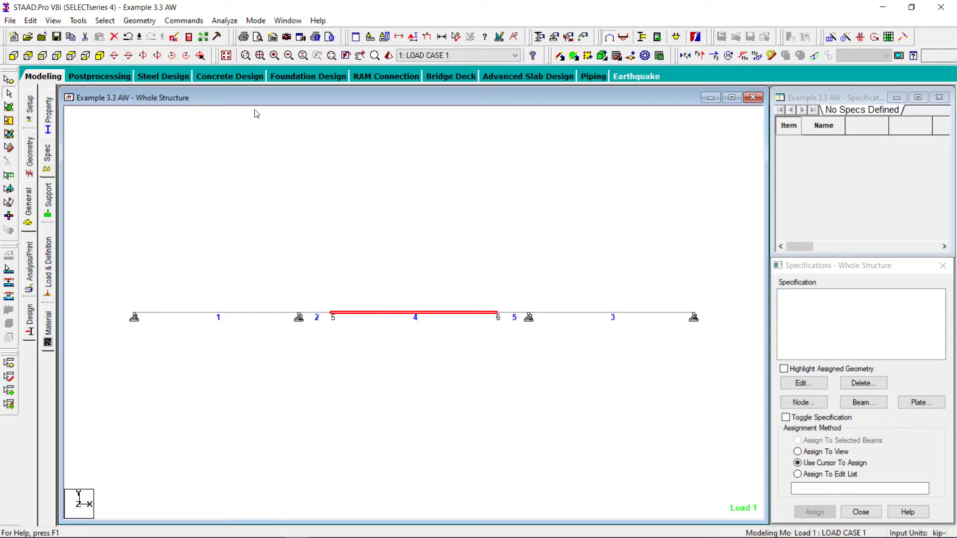
pyautogui.click(184, 21)
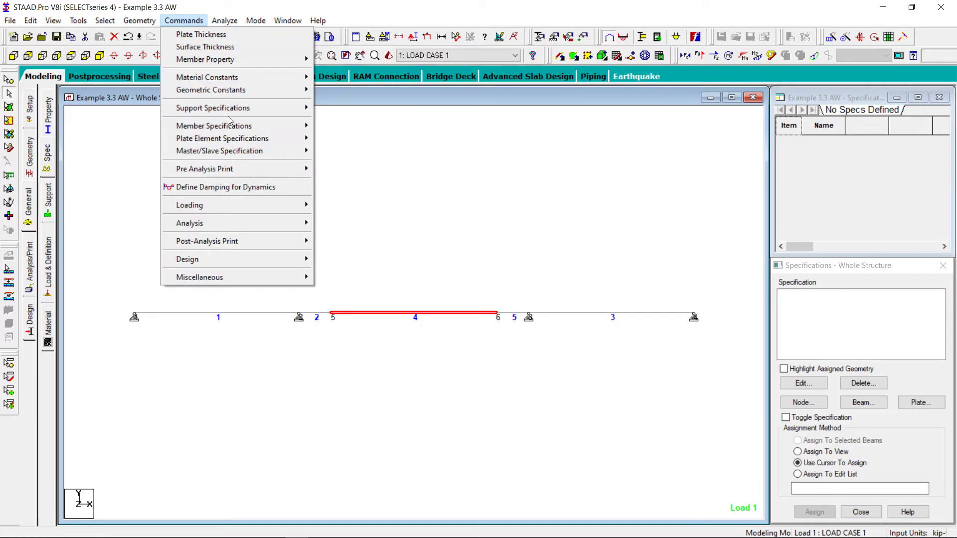
pyautogui.moveTo(231, 132)
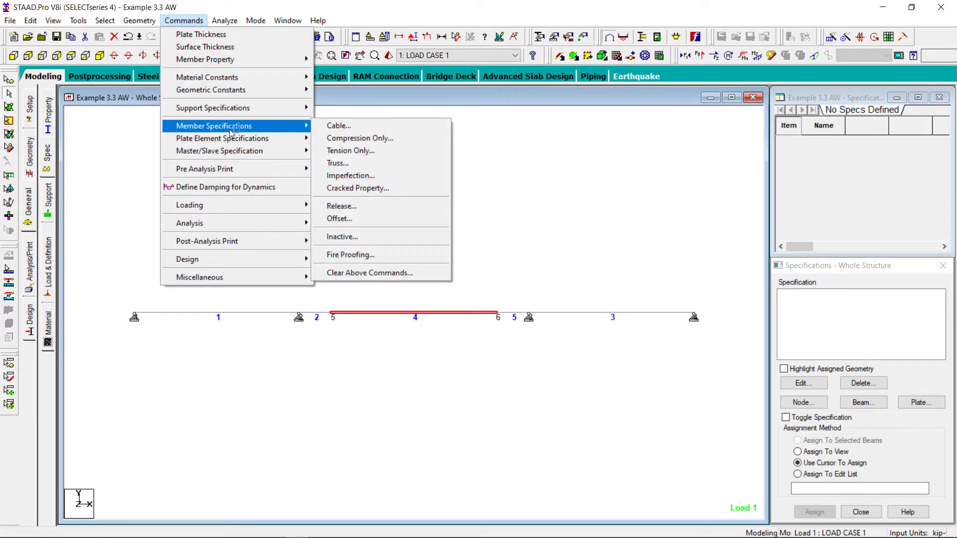
pyautogui.click(356, 208)
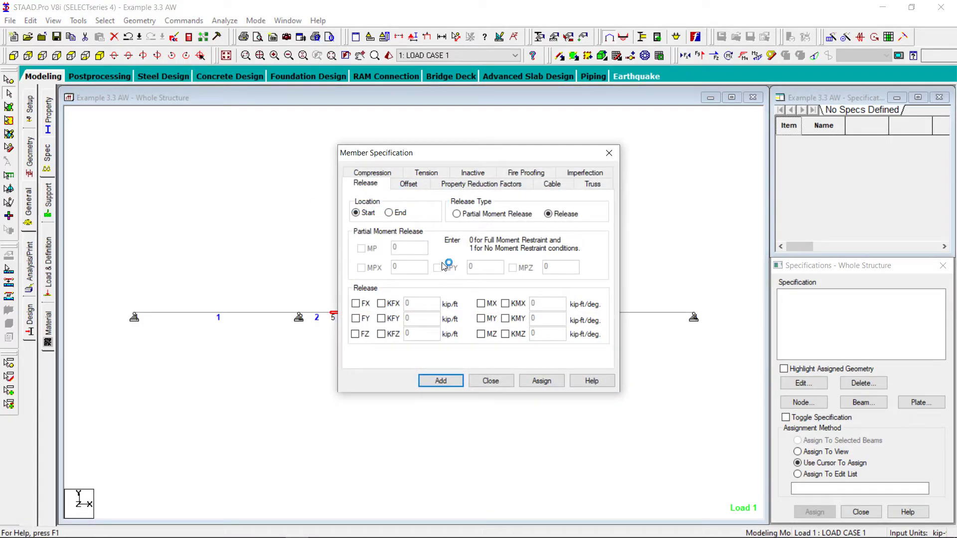
pyautogui.click(482, 334)
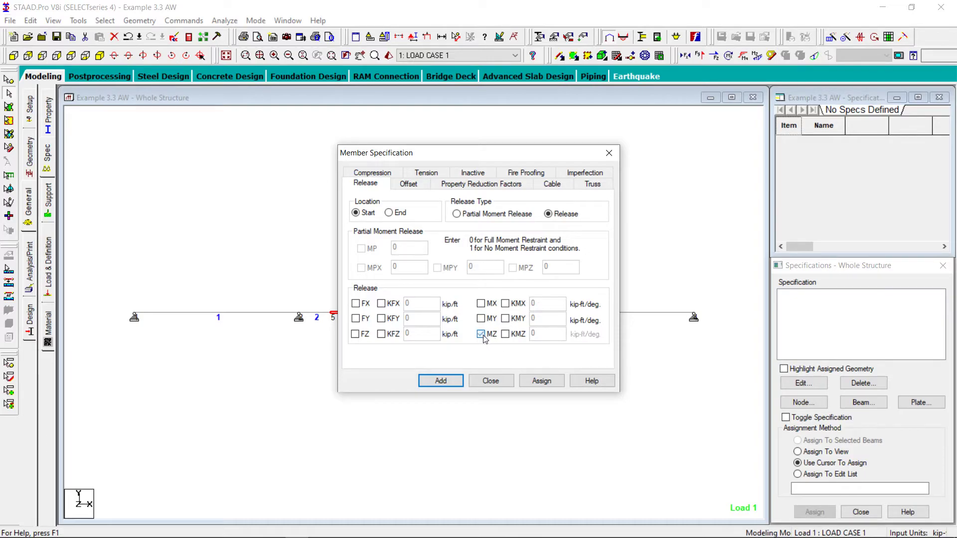
pyautogui.click(542, 382)
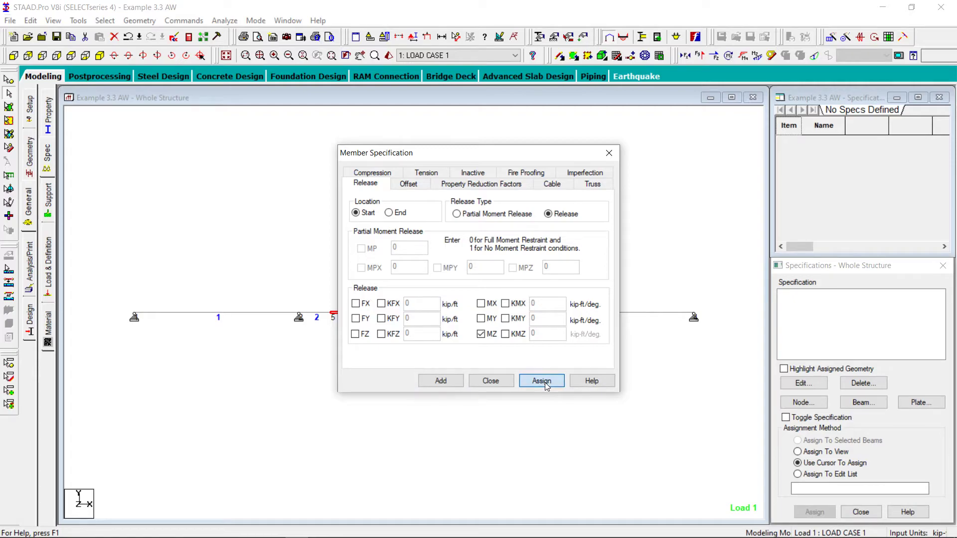
pyautogui.click(515, 303)
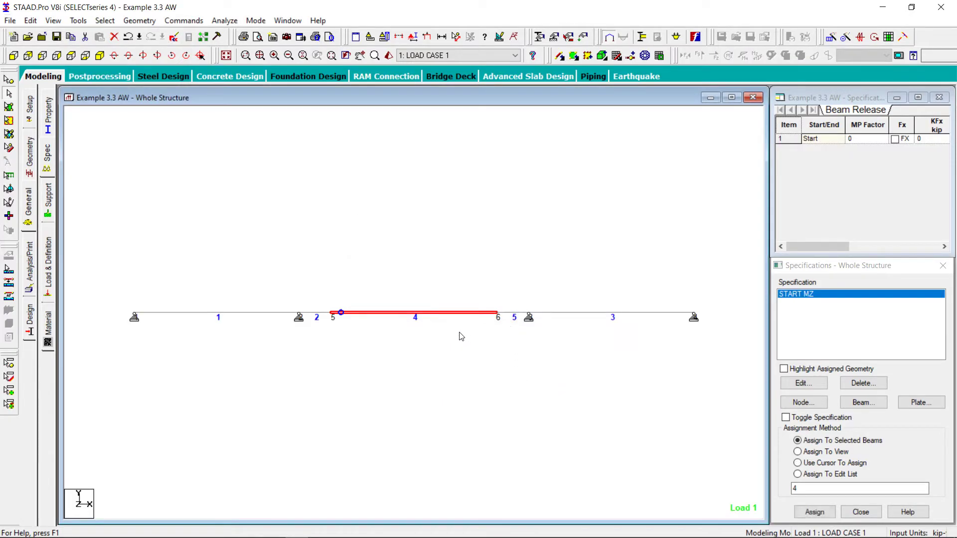
# - Assign an END MZ moment release to beam 4 as well
pyautogui.click(190, 23)
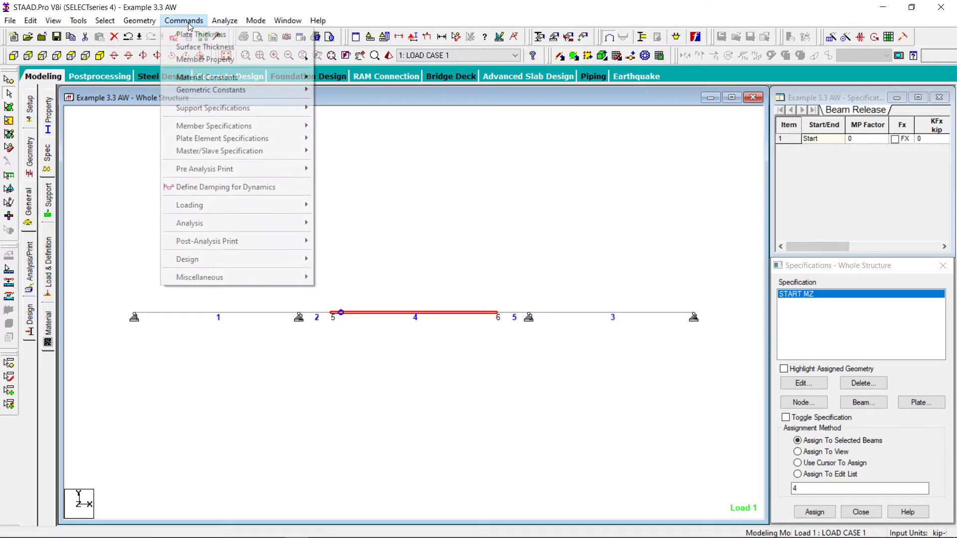
pyautogui.moveTo(215, 126)
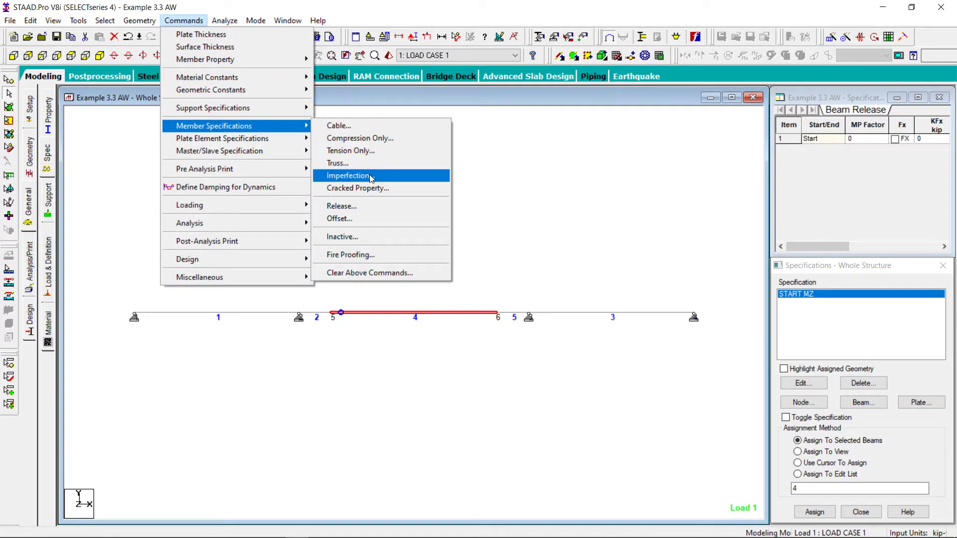
pyautogui.click(341, 205)
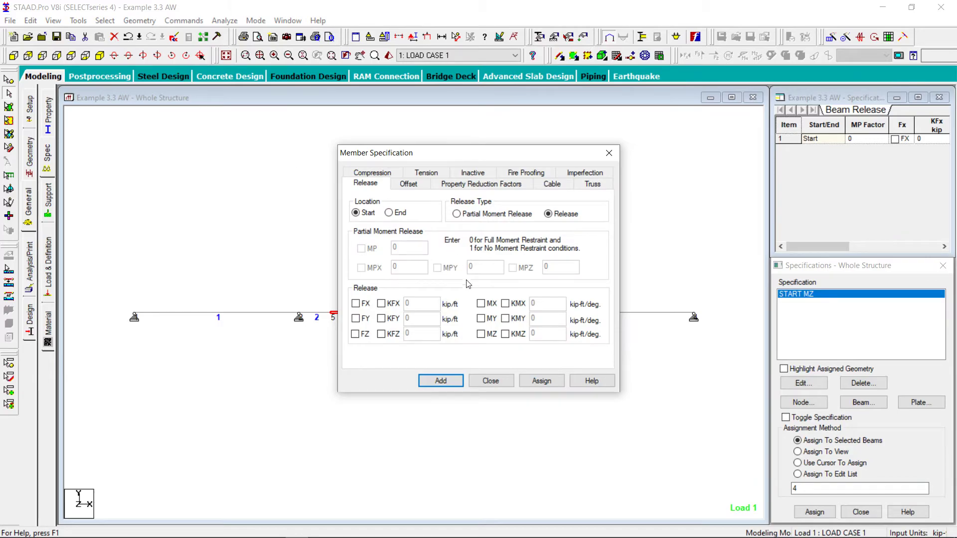
pyautogui.click(403, 213)
pyautogui.click(481, 334)
pyautogui.click(540, 381)
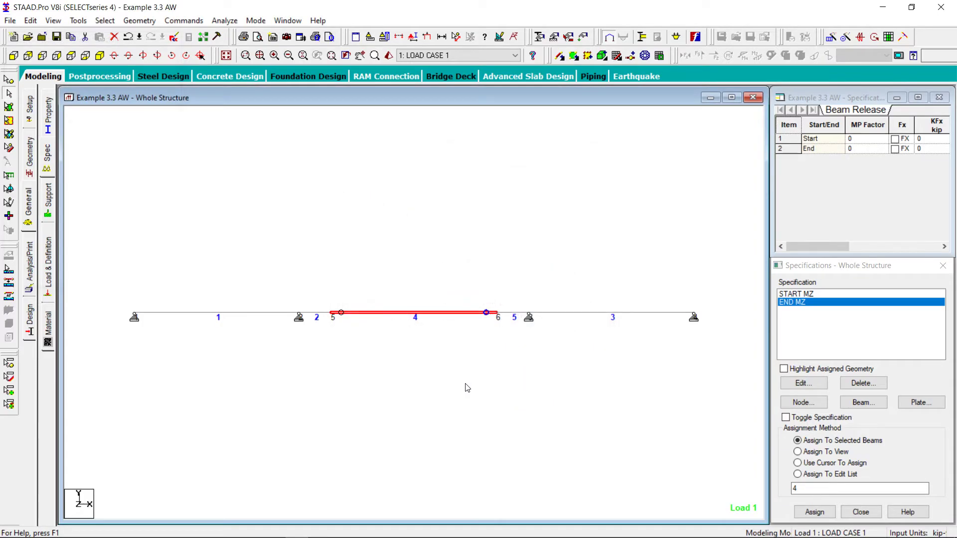
pyautogui.click(438, 378)
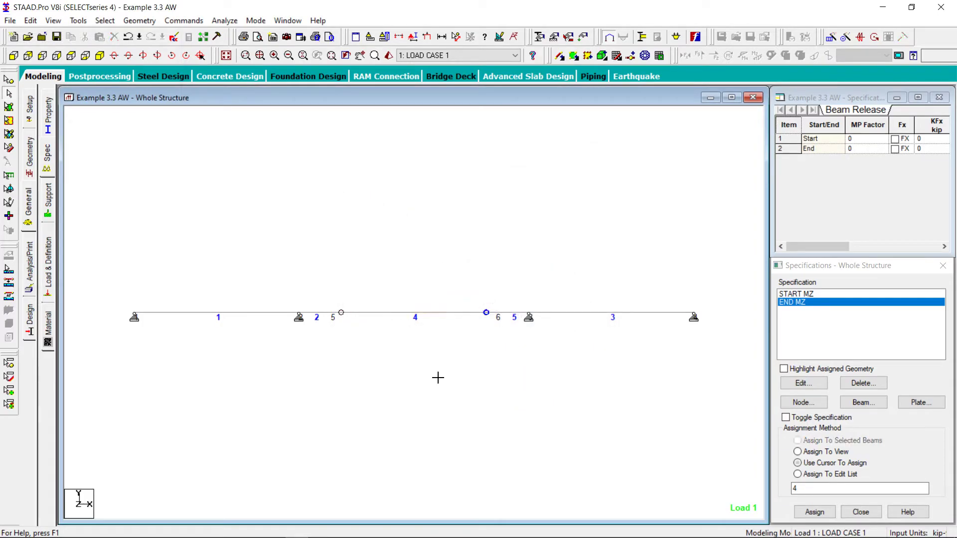
# - Assign the END MZ moment release to beam 2
pyautogui.click(315, 314)
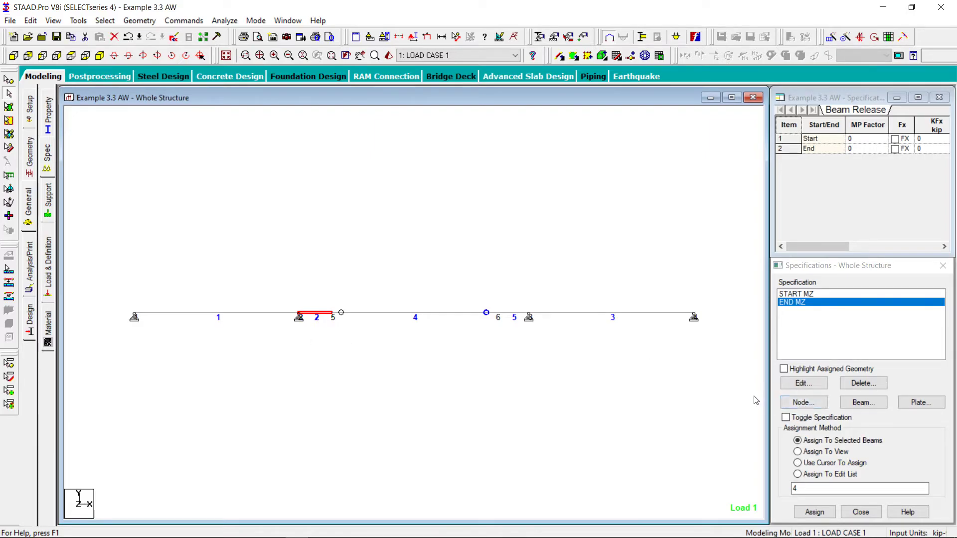
pyautogui.click(814, 512)
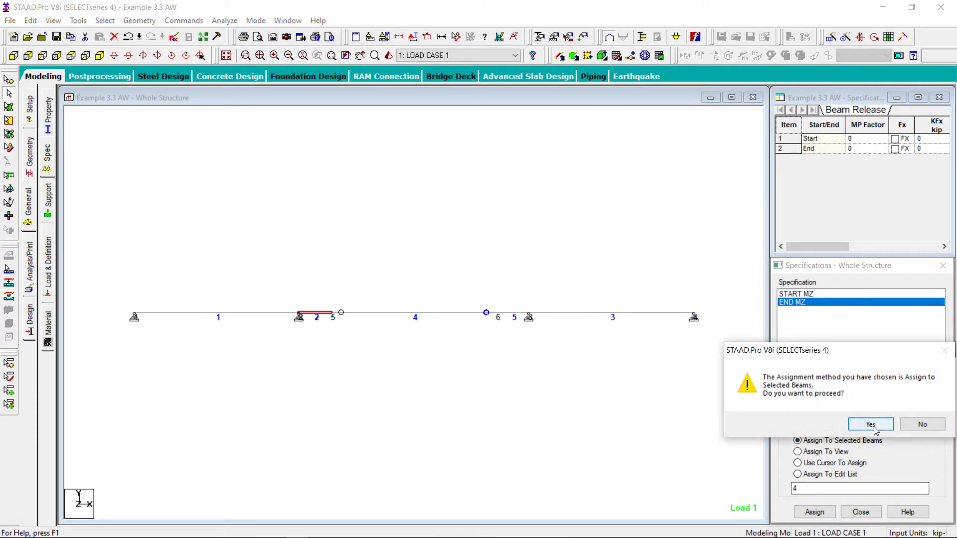
pyautogui.click(872, 424)
pyautogui.click(506, 325)
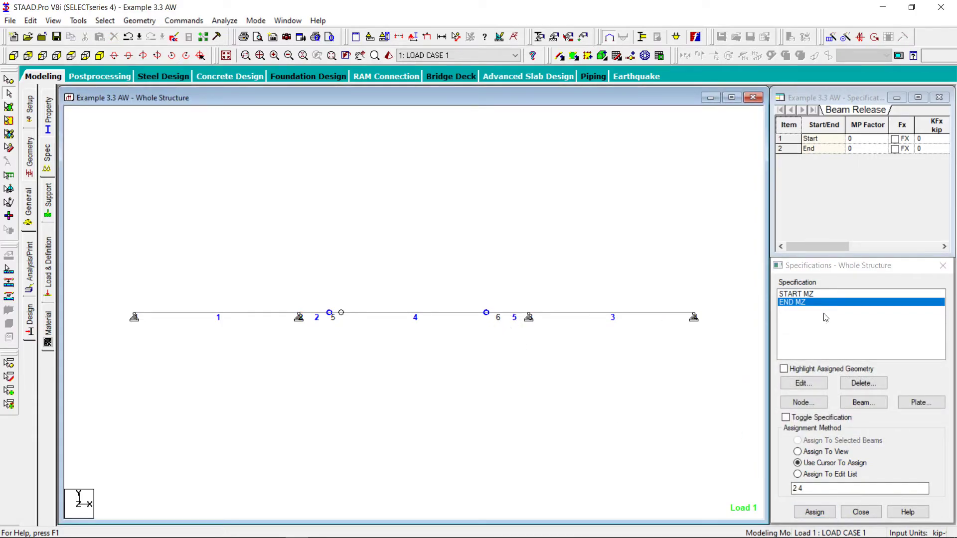
# - Assign a START MZ moment release to beam 5 and save the model
pyautogui.click(807, 294)
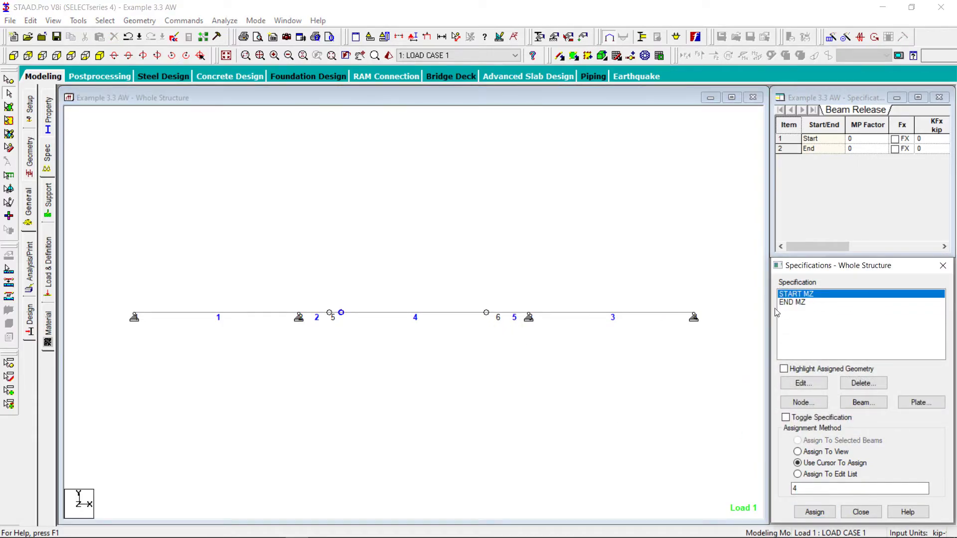
pyautogui.click(509, 314)
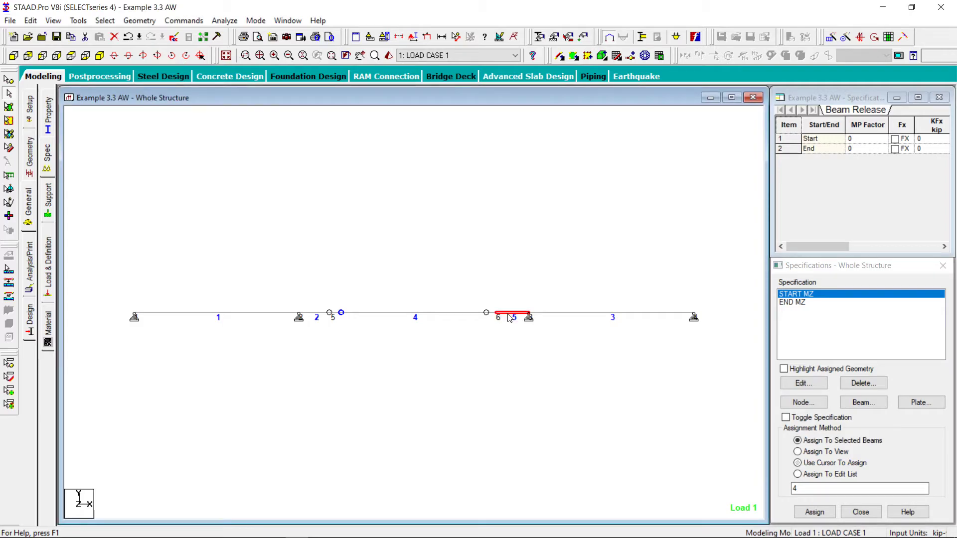
pyautogui.click(815, 512)
pyautogui.click(871, 424)
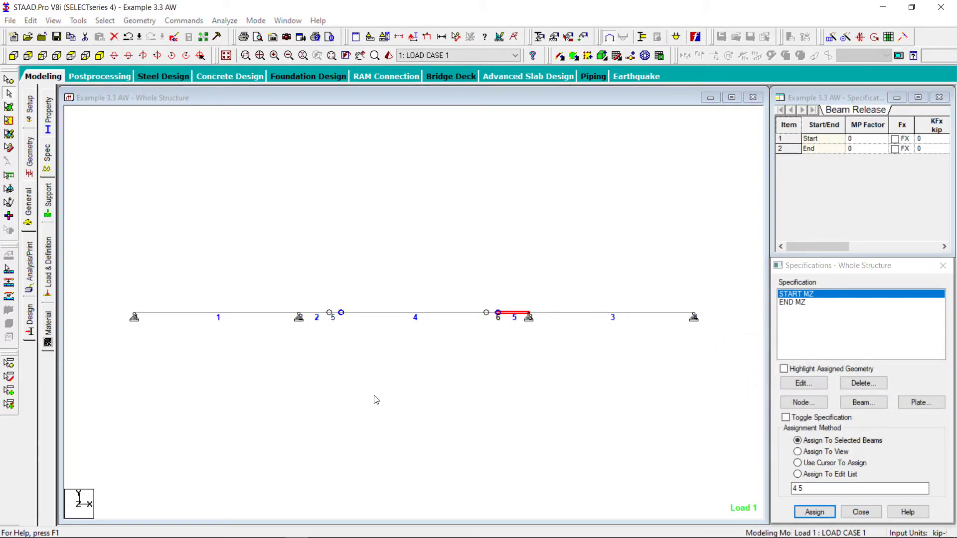
pyautogui.click(395, 387)
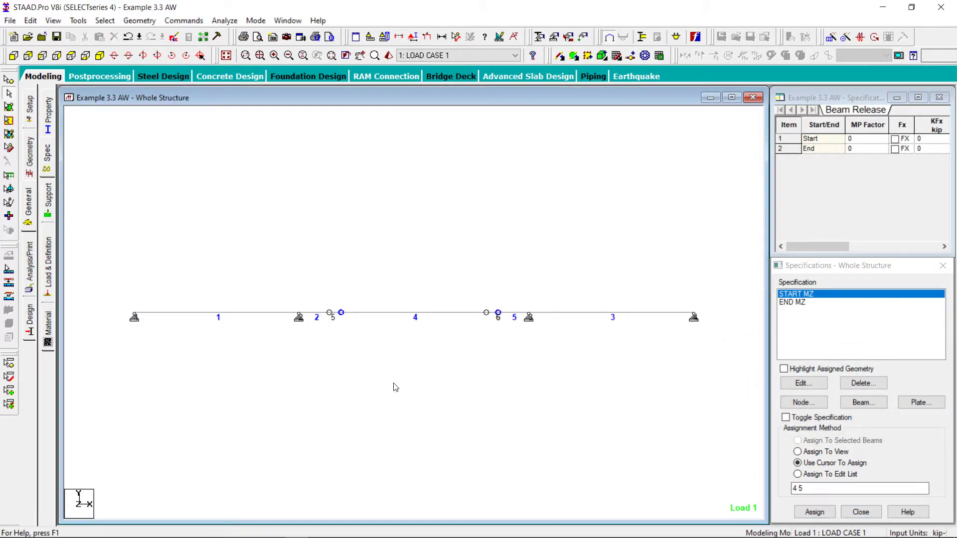
pyautogui.click(57, 37)
# - Save the model with the hinge releases and re-run the analysis (0 errors, 2 warnings)
pyautogui.click(399, 290)
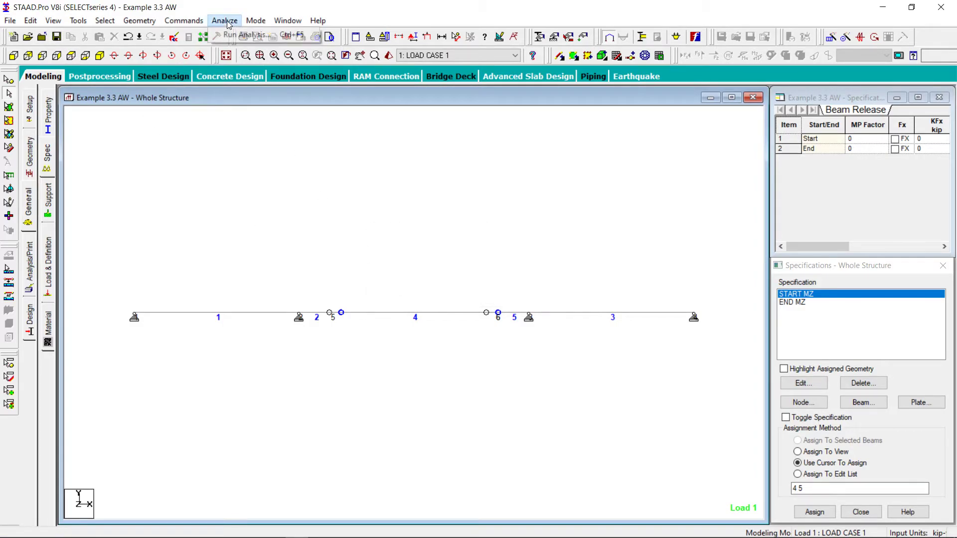
pyautogui.click(216, 36)
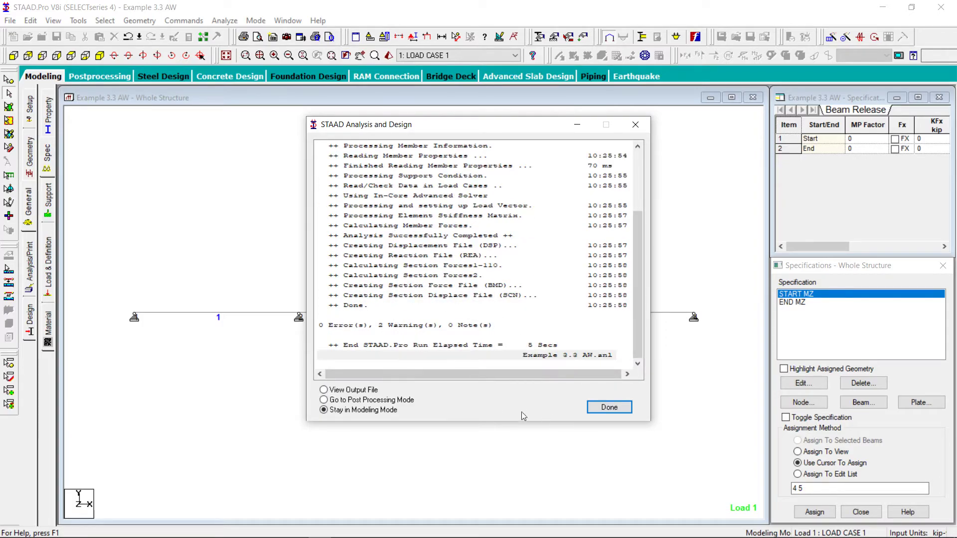
pyautogui.click(608, 407)
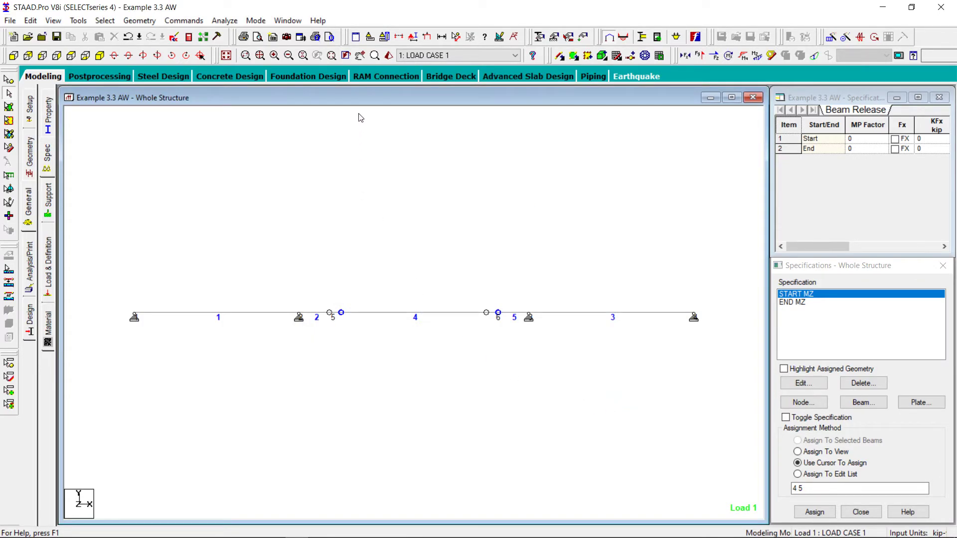
# - Enter Post Processing for load case 1, hide displacements, and show the 16, 44, 44, 16 kip reactions
pyautogui.click(262, 21)
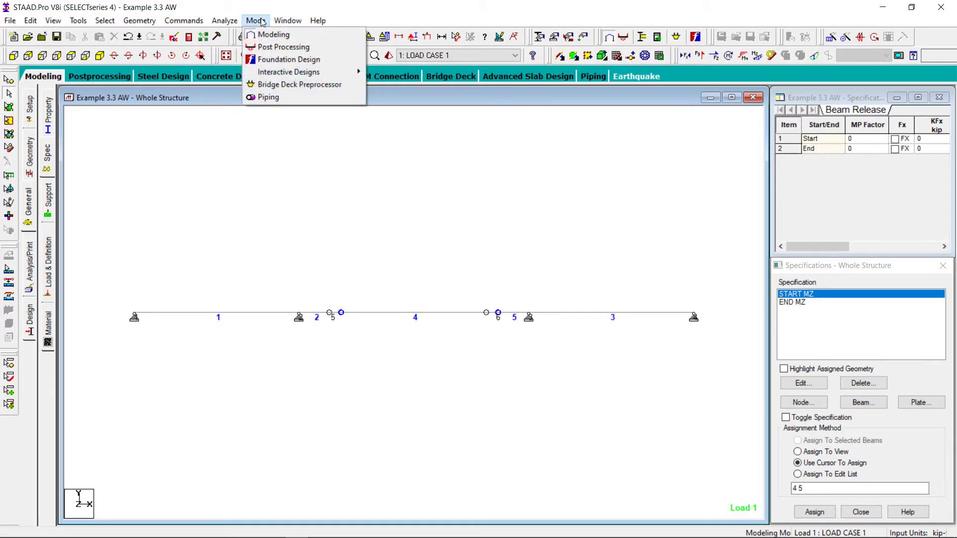
pyautogui.click(269, 47)
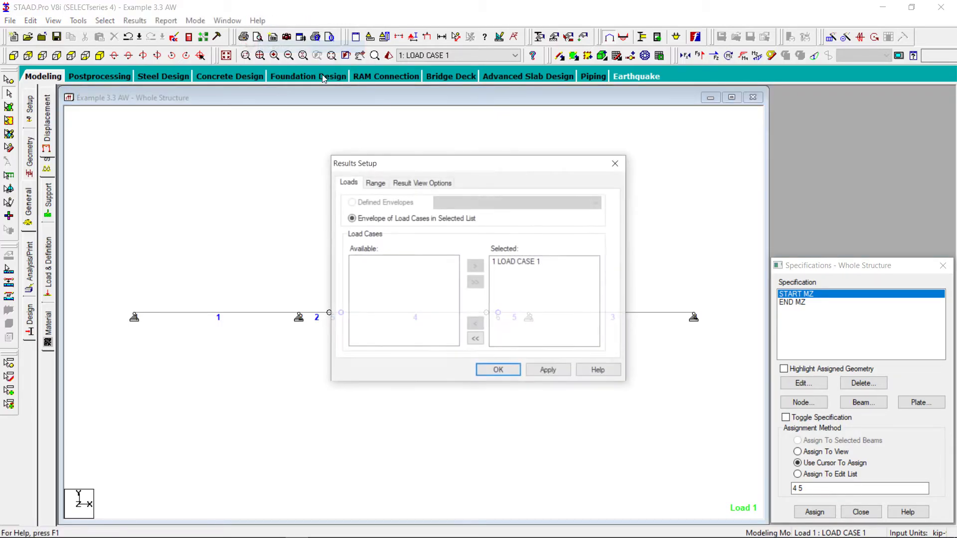
pyautogui.click(499, 371)
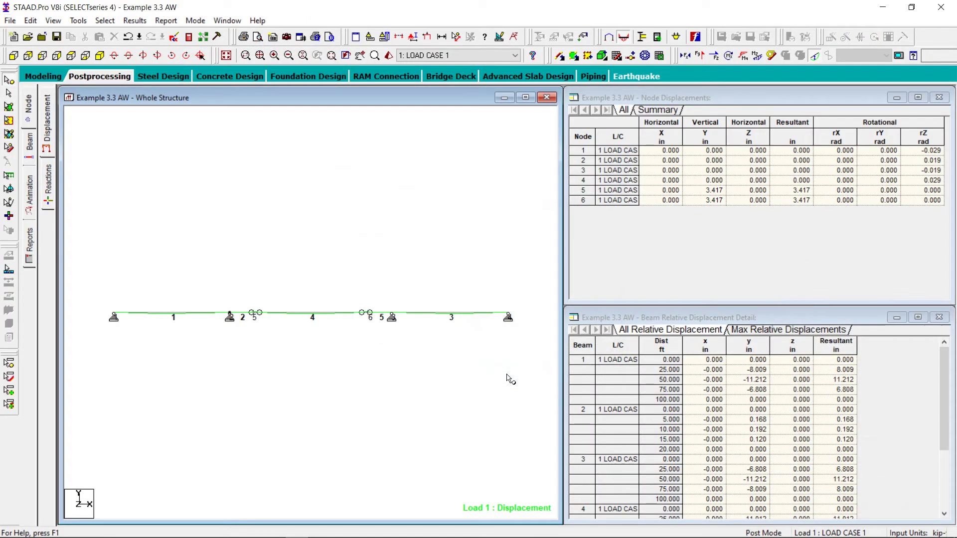
pyautogui.click(819, 55)
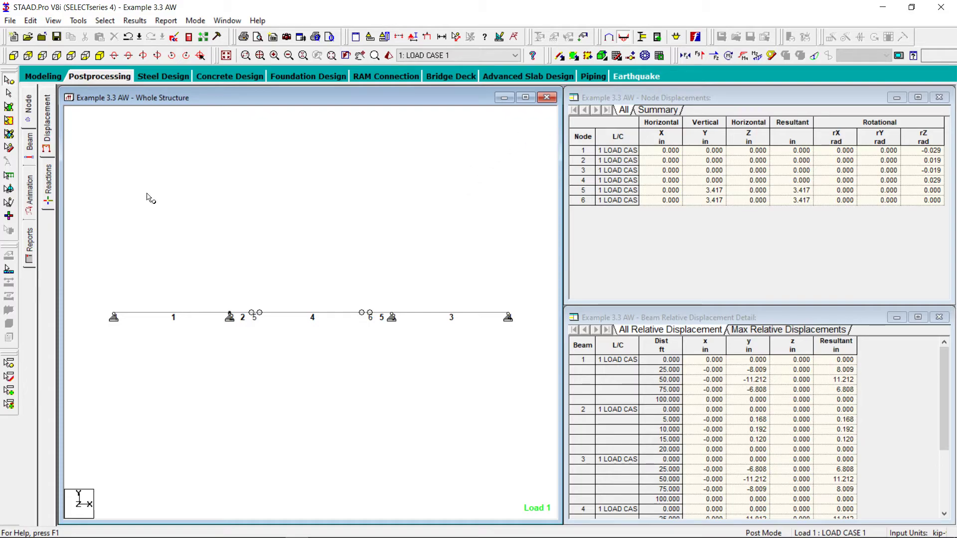
pyautogui.click(49, 184)
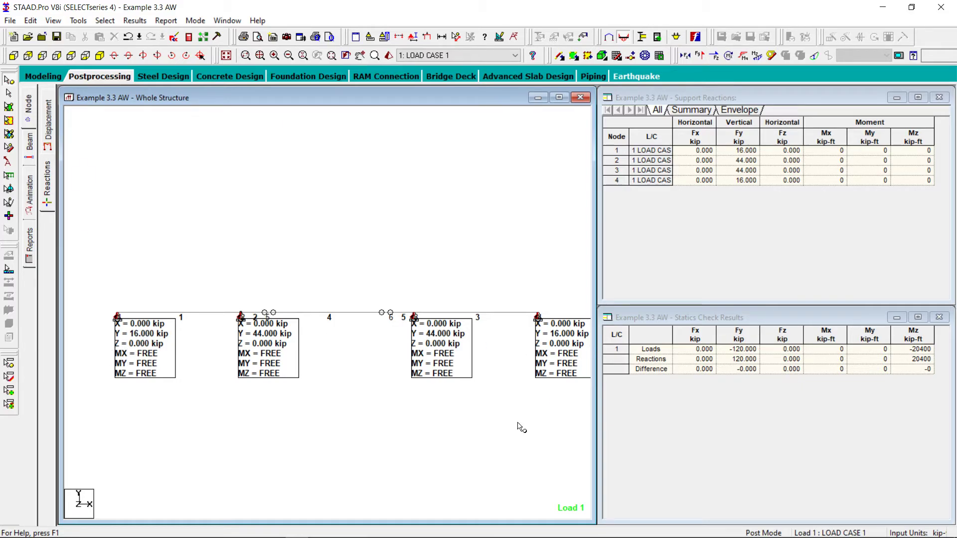
# - Bring the textbook PDF forward and scroll to Figure 3.12's shear and moment diagrams
pyautogui.moveTo(379, 536)
pyautogui.moveTo(159, 530)
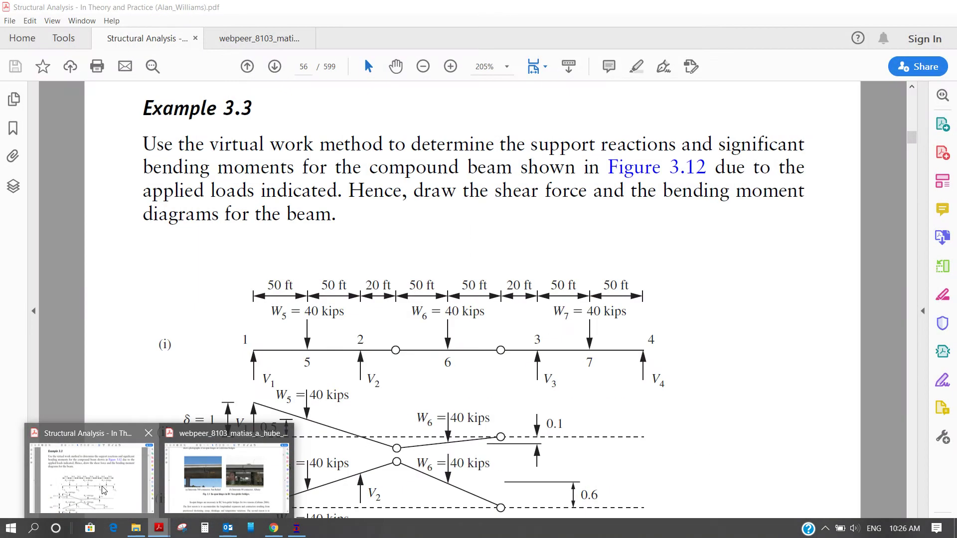
pyautogui.click(104, 491)
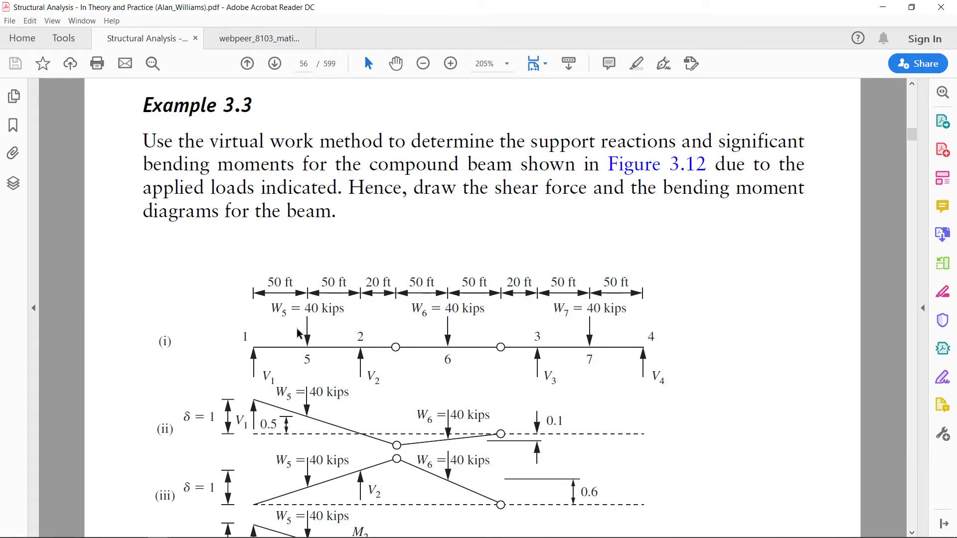
pyautogui.scroll(-6, 297, 333)
pyautogui.scroll(-3, 298, 329)
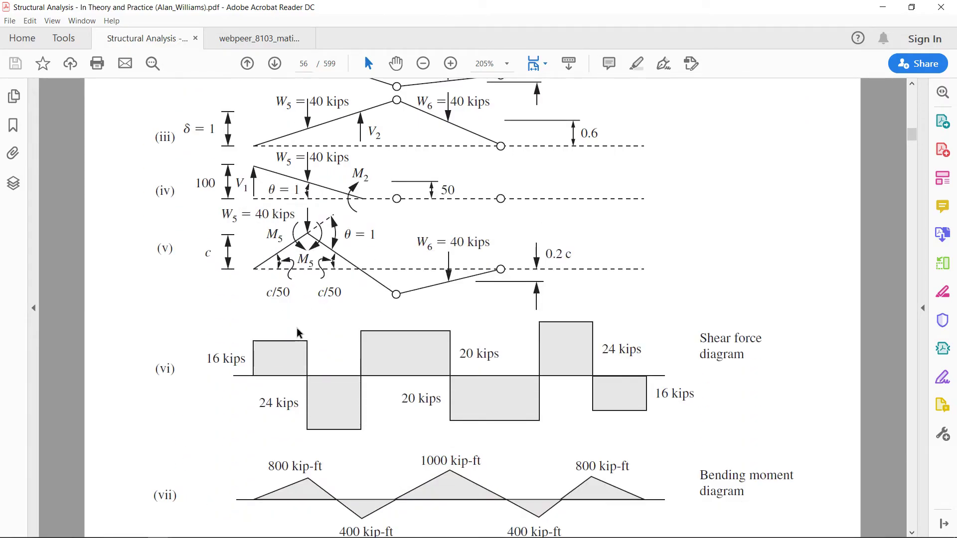
pyautogui.scroll(2, 299, 333)
pyautogui.scroll(3, 298, 333)
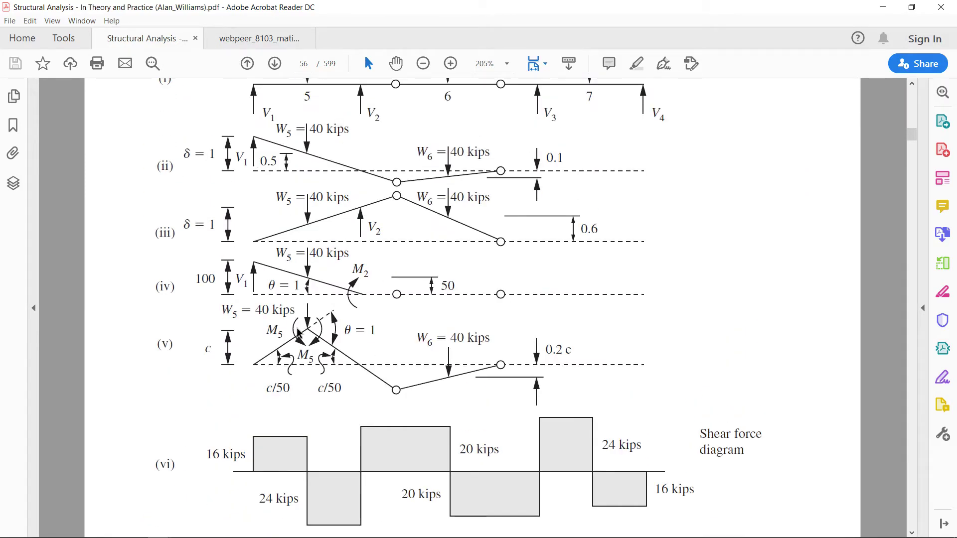
pyautogui.scroll(-6, 298, 332)
pyautogui.scroll(-6, 298, 333)
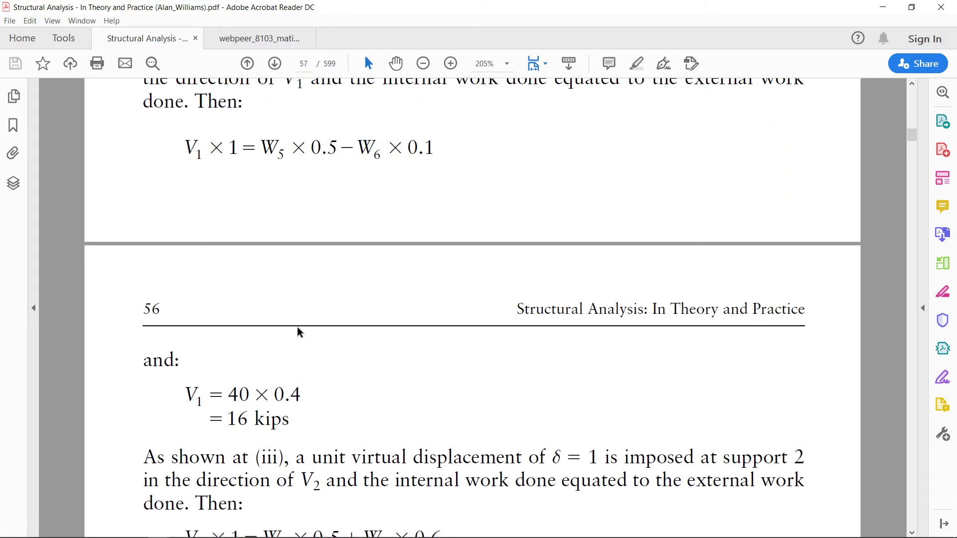
pyautogui.scroll(9, 298, 332)
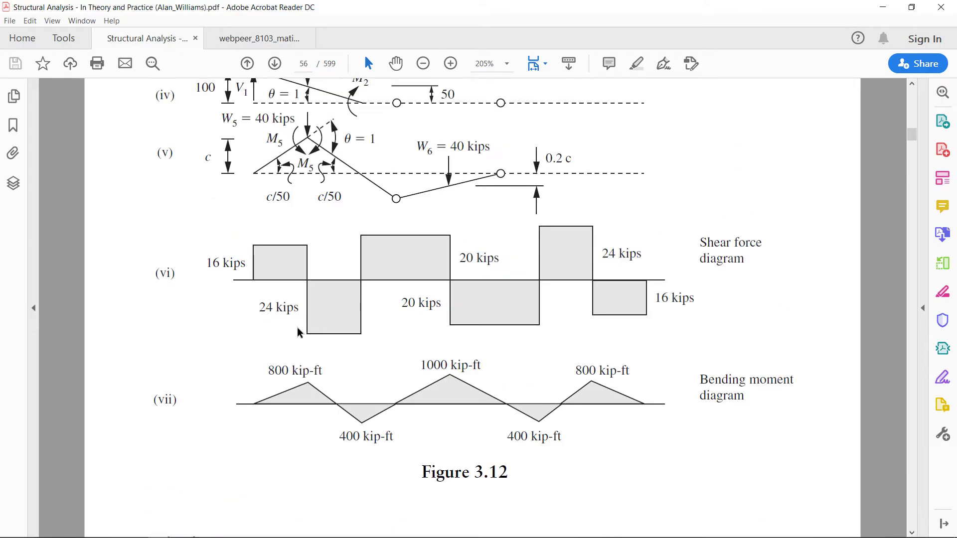
pyautogui.scroll(1, 298, 332)
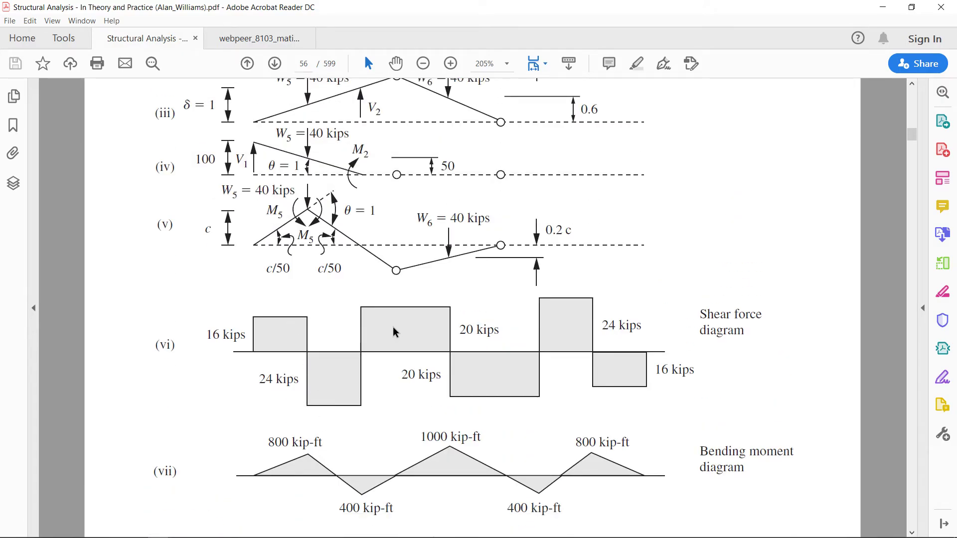
pyautogui.scroll(-1, 393, 333)
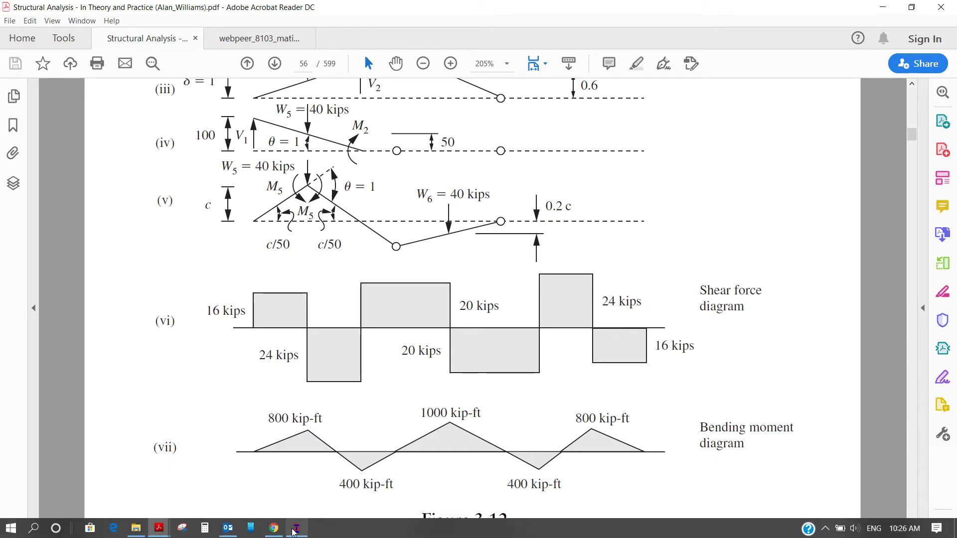
# - Show the Shear Y diagram on the beam and set the Shear Z scale to 2
pyautogui.click(295, 529)
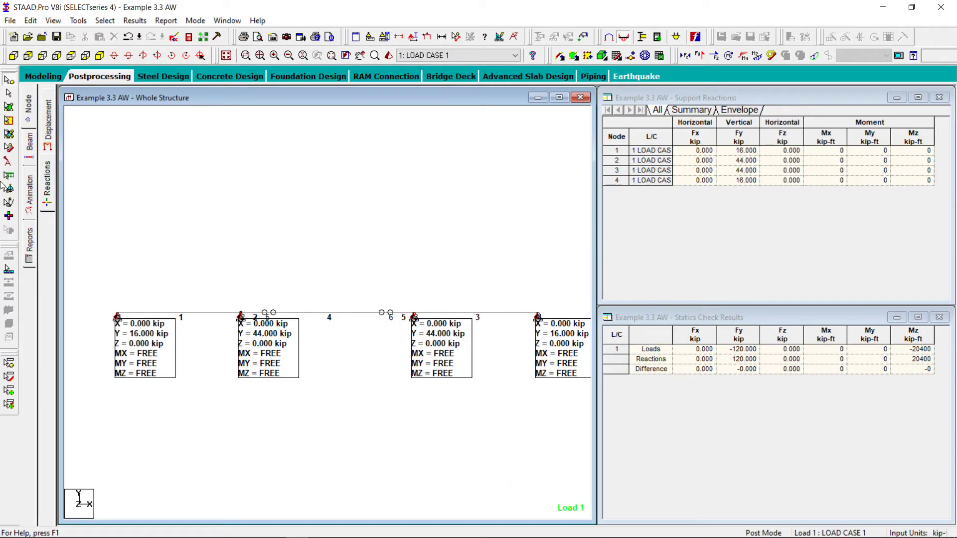
pyautogui.click(31, 146)
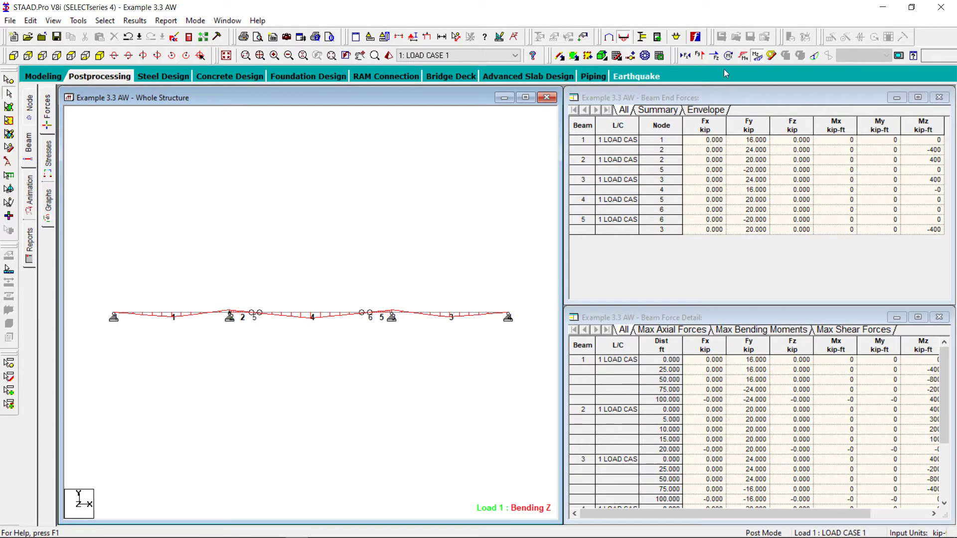
pyautogui.click(700, 55)
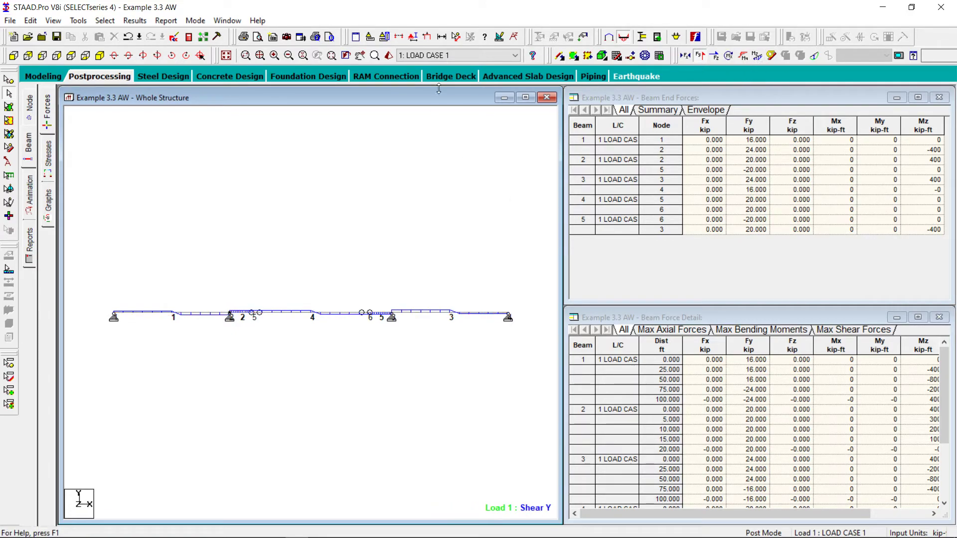
pyautogui.click(499, 37)
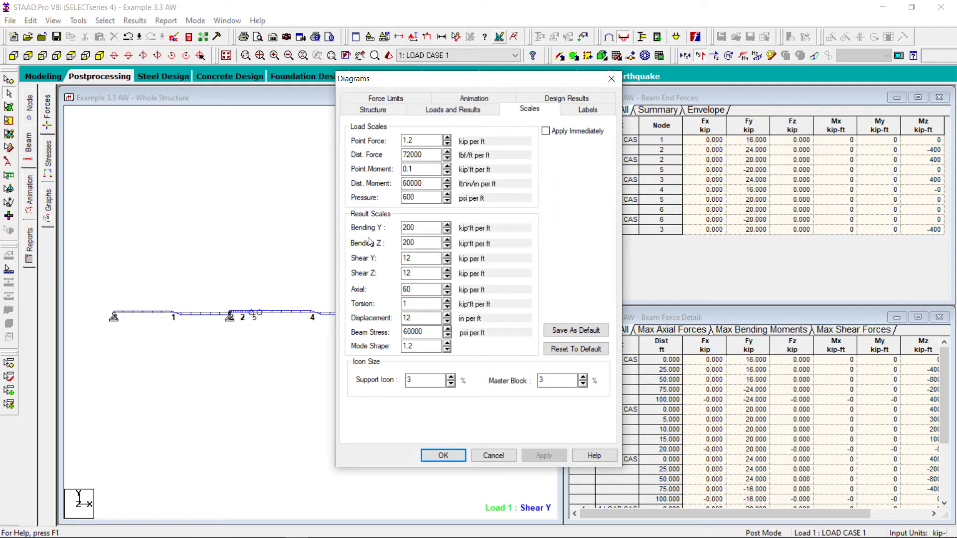
pyautogui.click(422, 274)
pyautogui.click(447, 276)
pyautogui.click(543, 457)
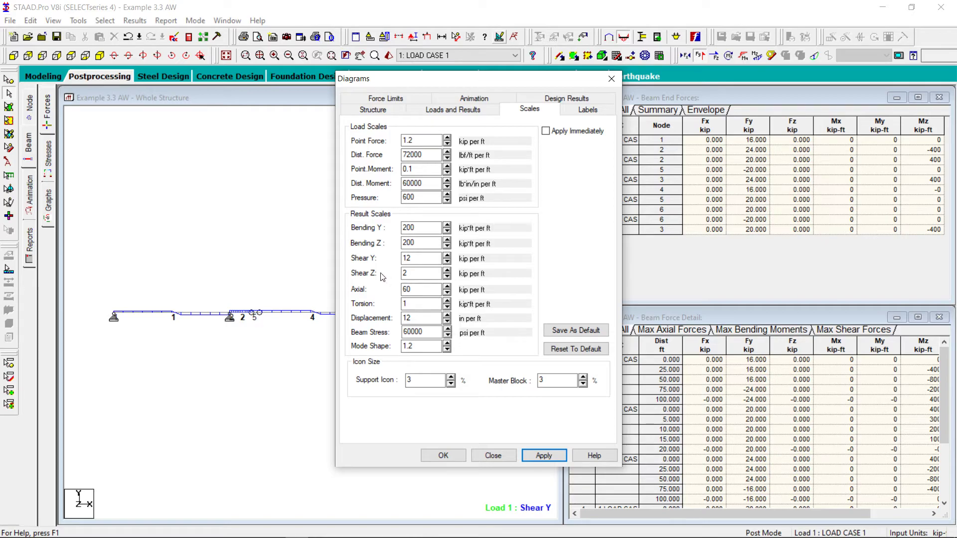
# - Adjust the Shear Y diagram scale until it settles at 0.5 kip per ft
pyautogui.click(447, 261)
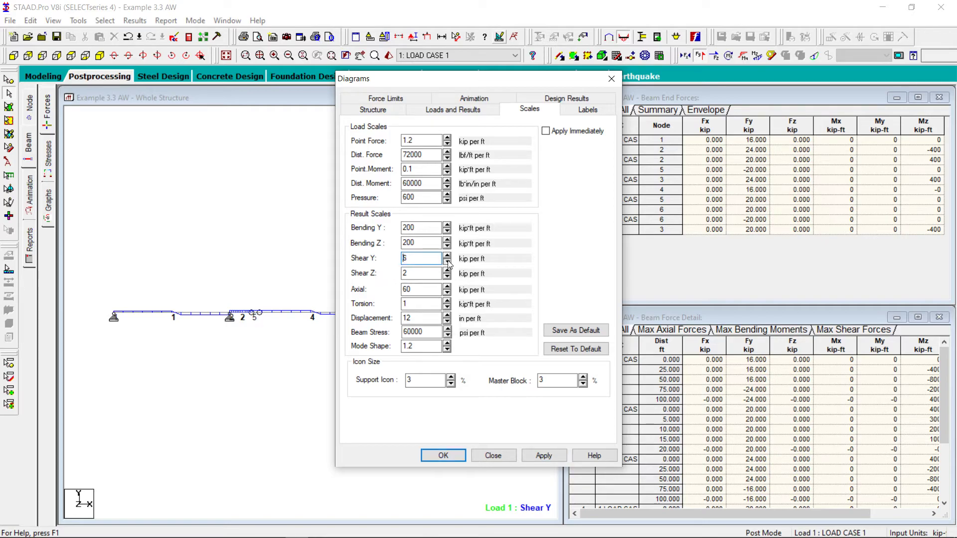
pyautogui.click(544, 455)
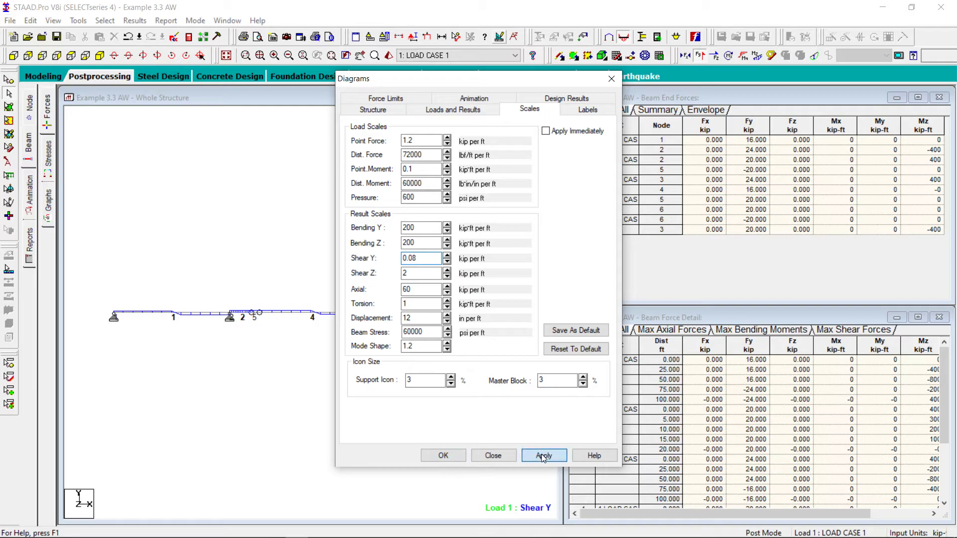
pyautogui.click(448, 255)
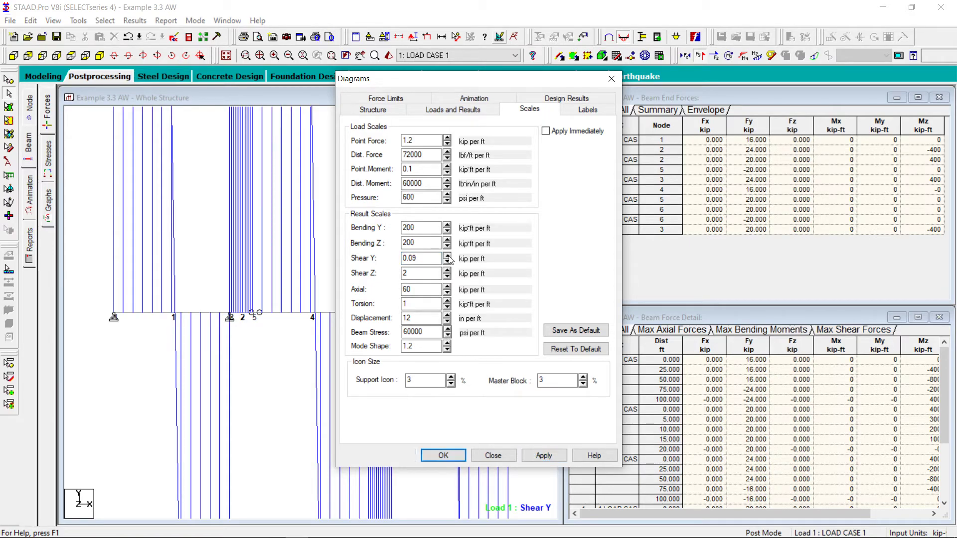
pyautogui.click(448, 255)
pyautogui.click(542, 456)
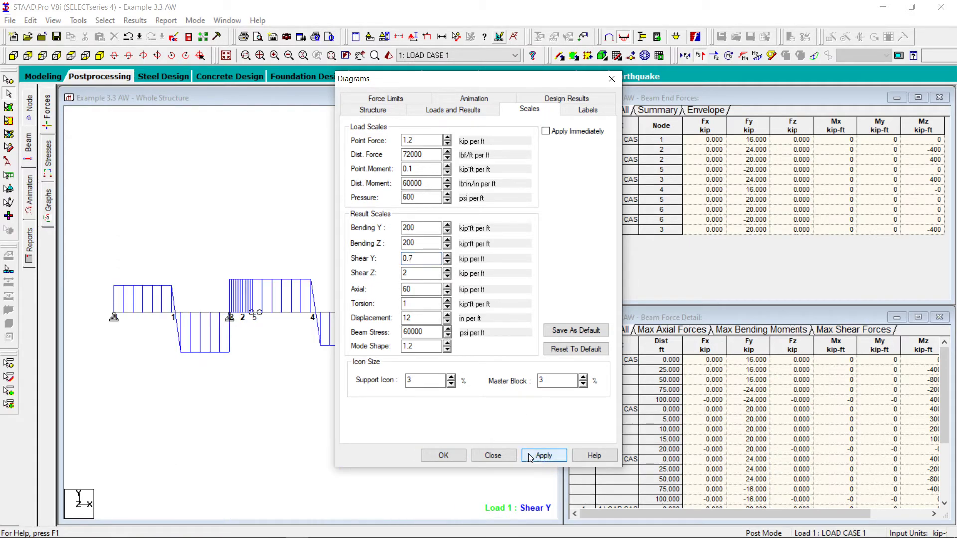
pyautogui.click(448, 261)
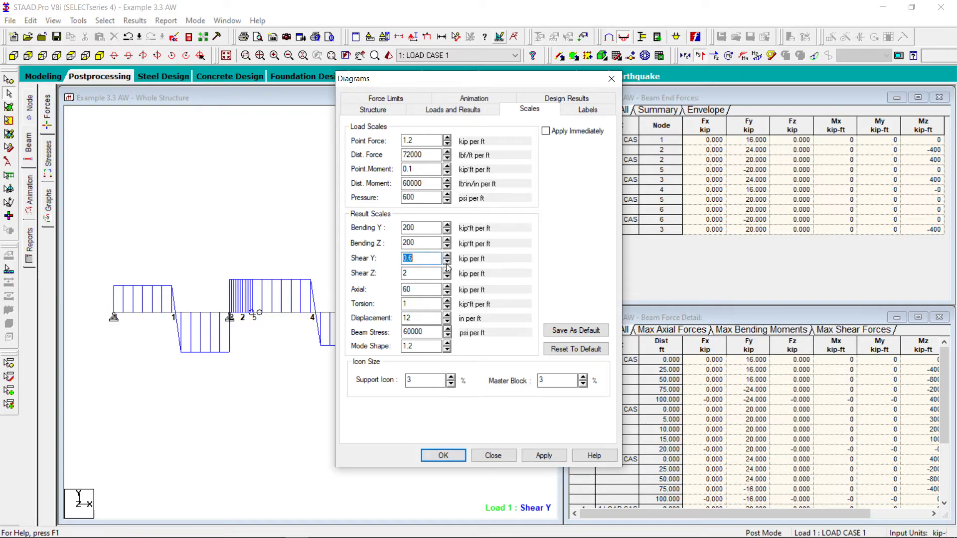
pyautogui.click(447, 262)
pyautogui.click(532, 457)
# - Annotate the Shear Y diagram with end and maximum values, e.g. 16.000 kip and Max -24.000 kip
pyautogui.click(443, 455)
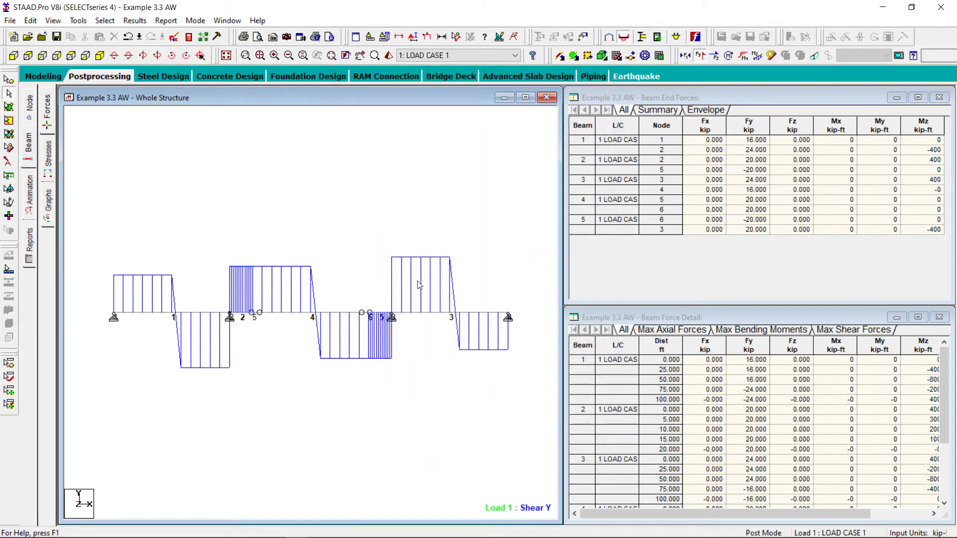
pyautogui.click(134, 21)
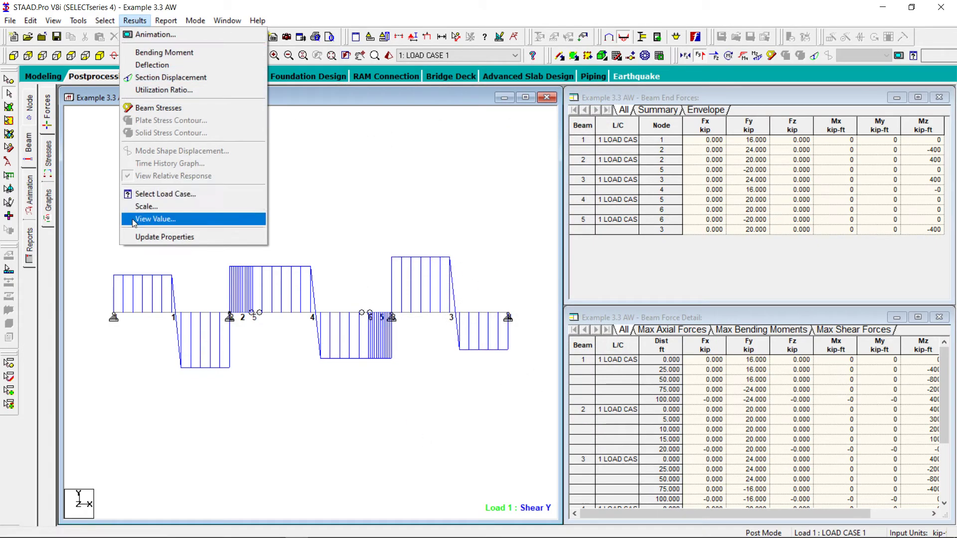
pyautogui.click(228, 222)
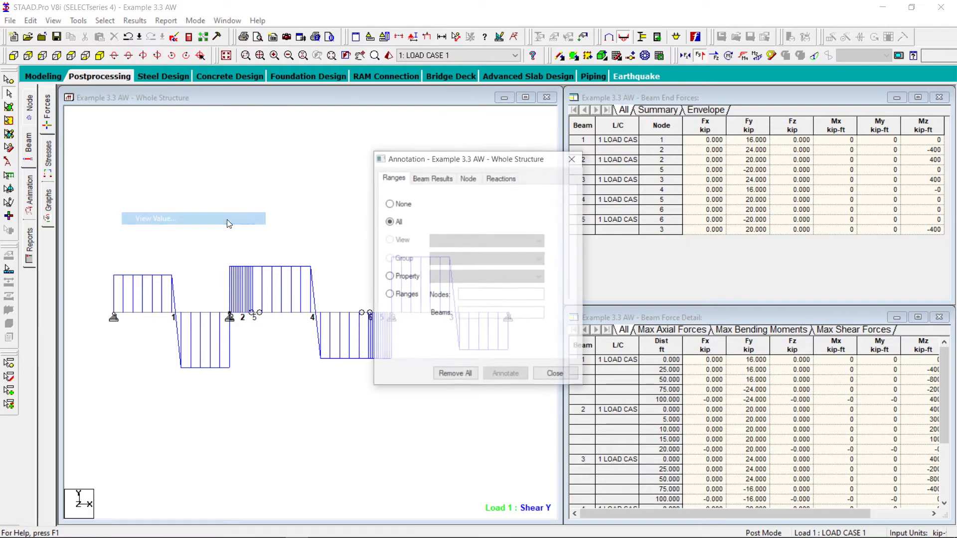
pyautogui.click(445, 183)
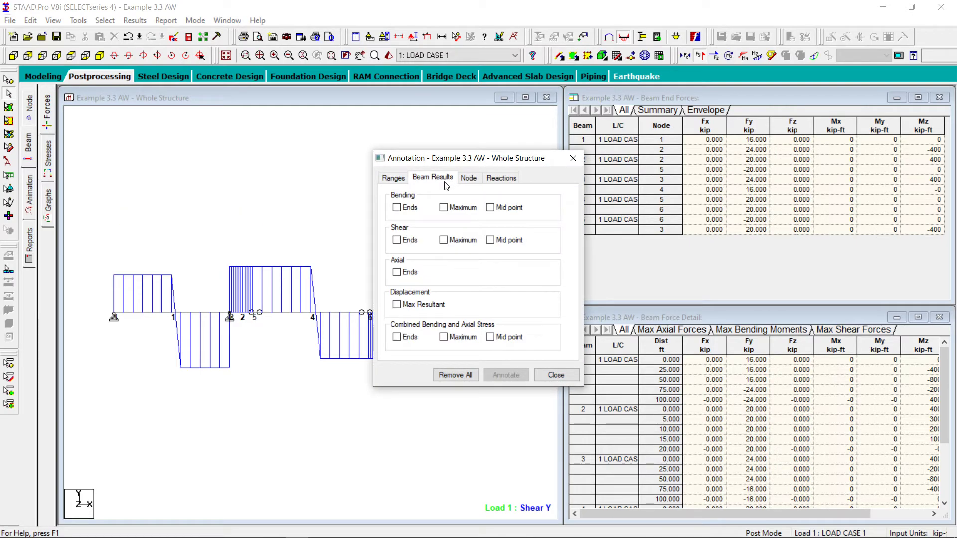
pyautogui.click(397, 240)
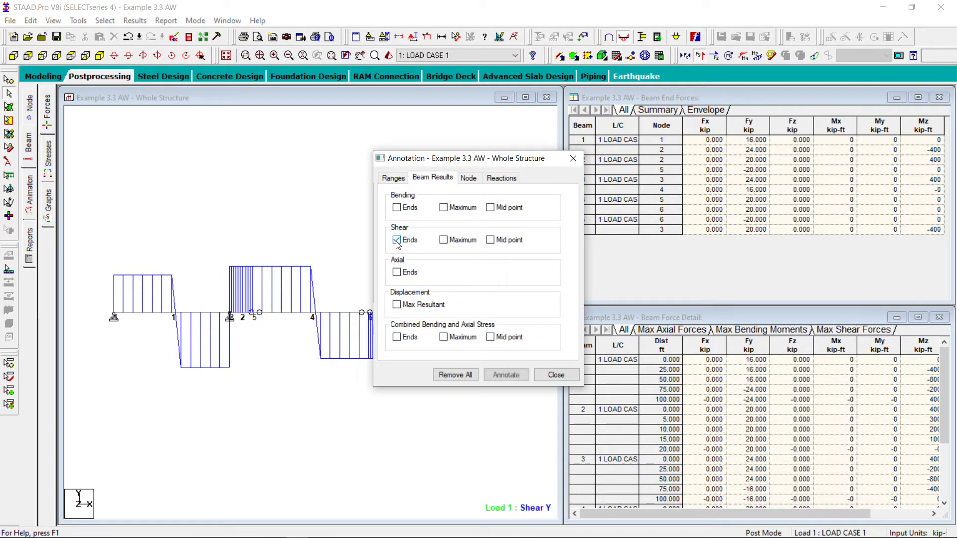
pyautogui.click(443, 240)
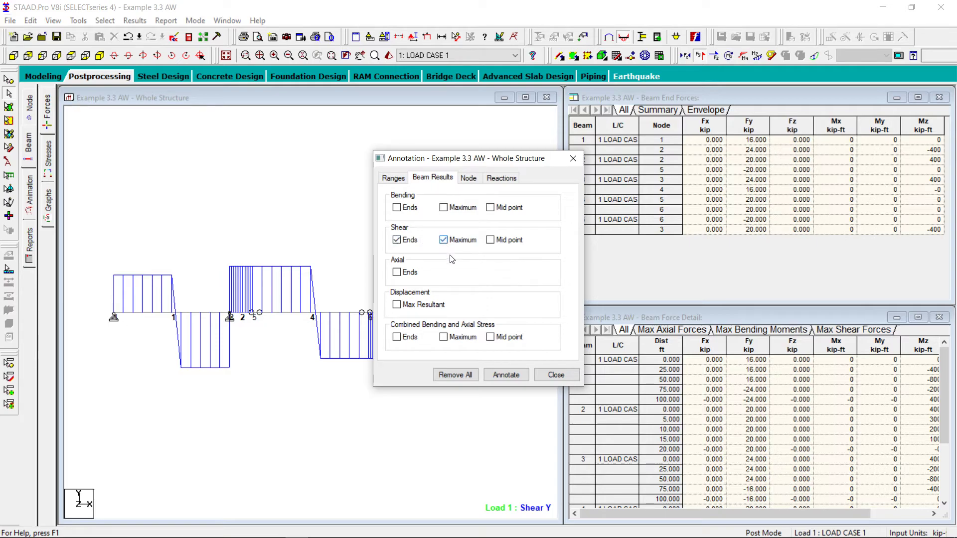
pyautogui.click(506, 377)
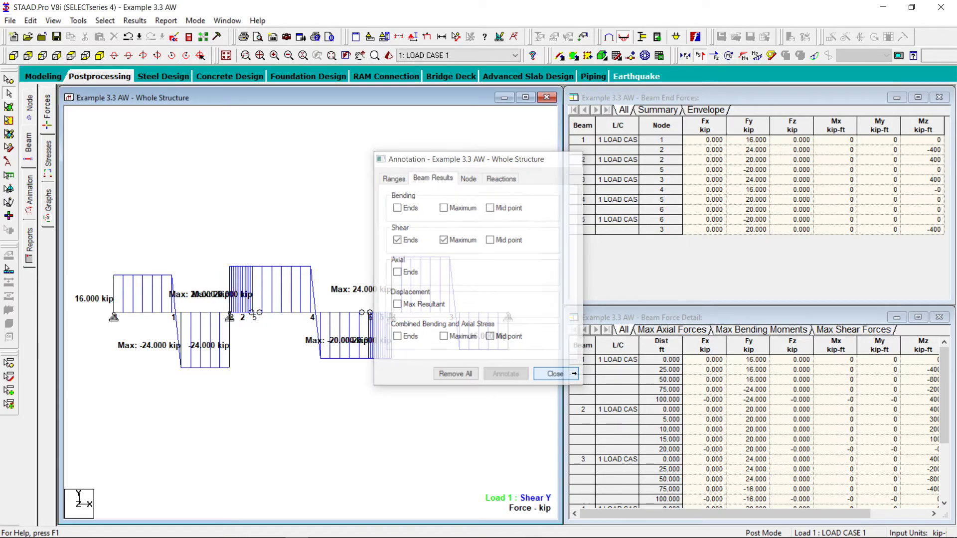
pyautogui.click(574, 377)
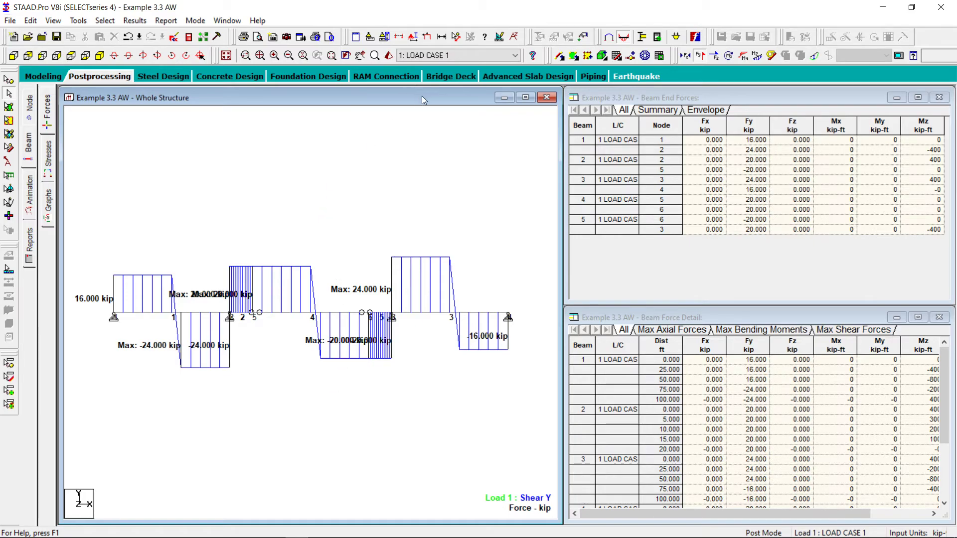
# - Set force display units to 0 decimal places so shear labels read 16, -24, 20 kip
pyautogui.click(394, 39)
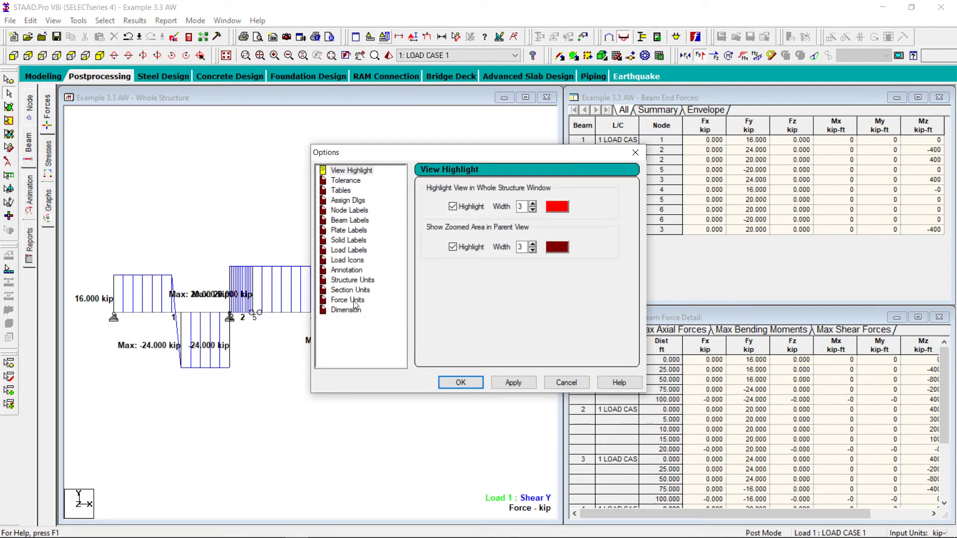
pyautogui.click(355, 302)
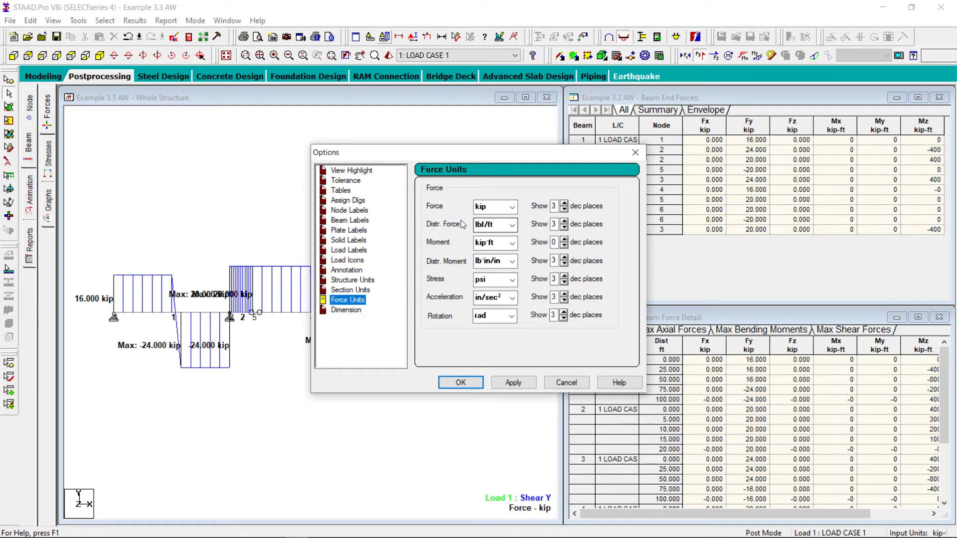
pyautogui.click(565, 210)
pyautogui.click(565, 210)
pyautogui.click(565, 210)
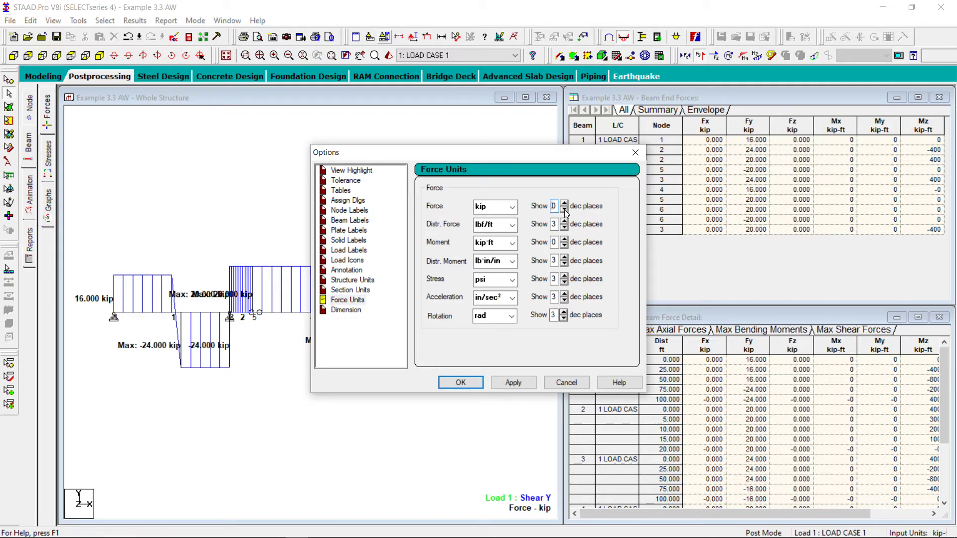
pyautogui.click(514, 384)
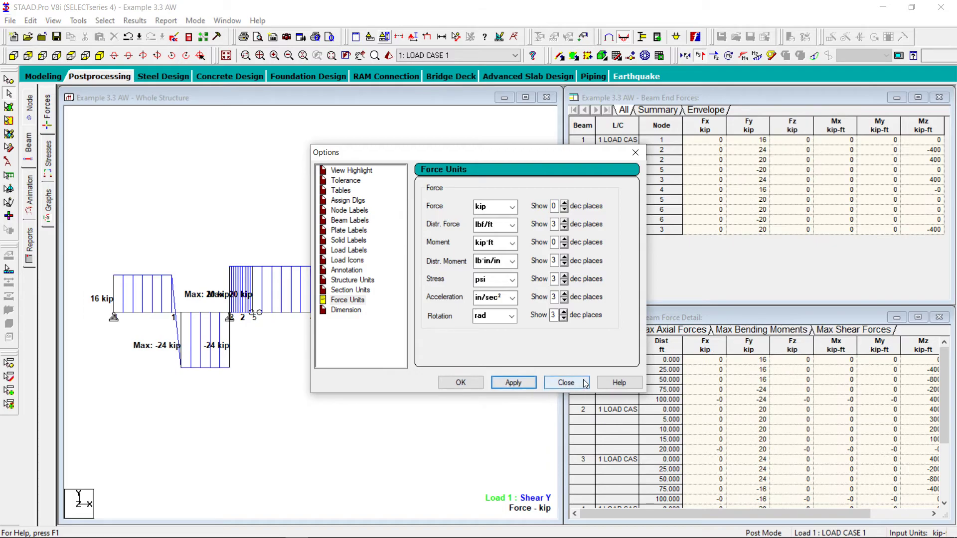
pyautogui.click(567, 383)
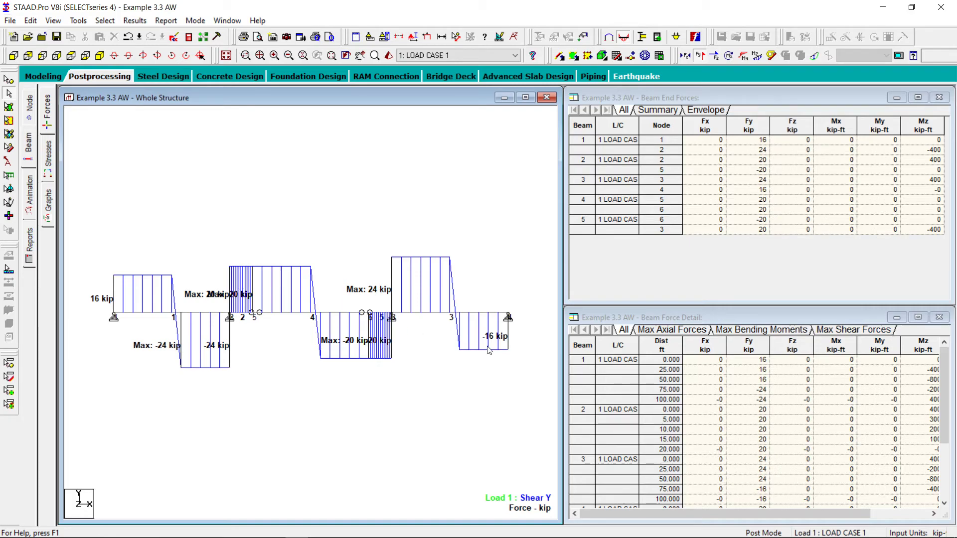
pyautogui.moveTo(269, 536)
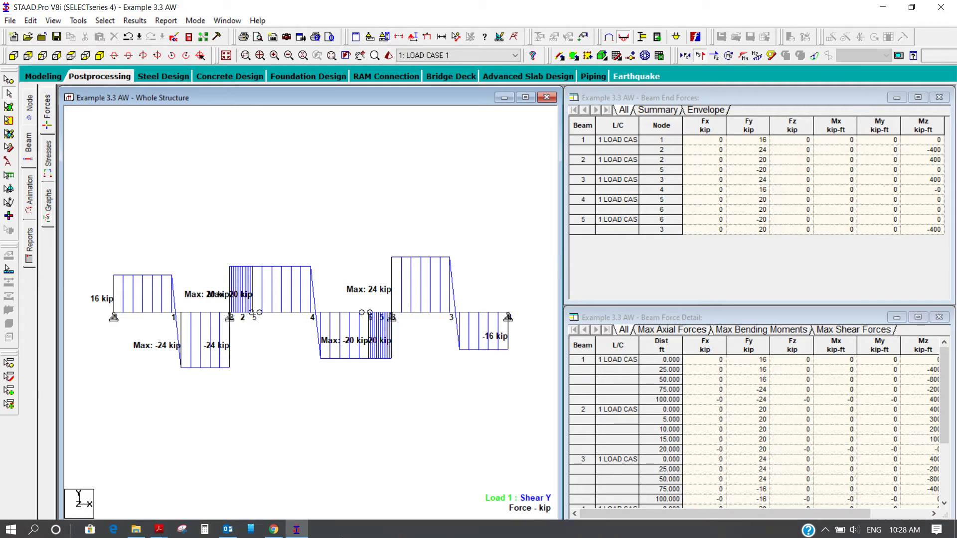
pyautogui.click(159, 528)
pyautogui.click(96, 486)
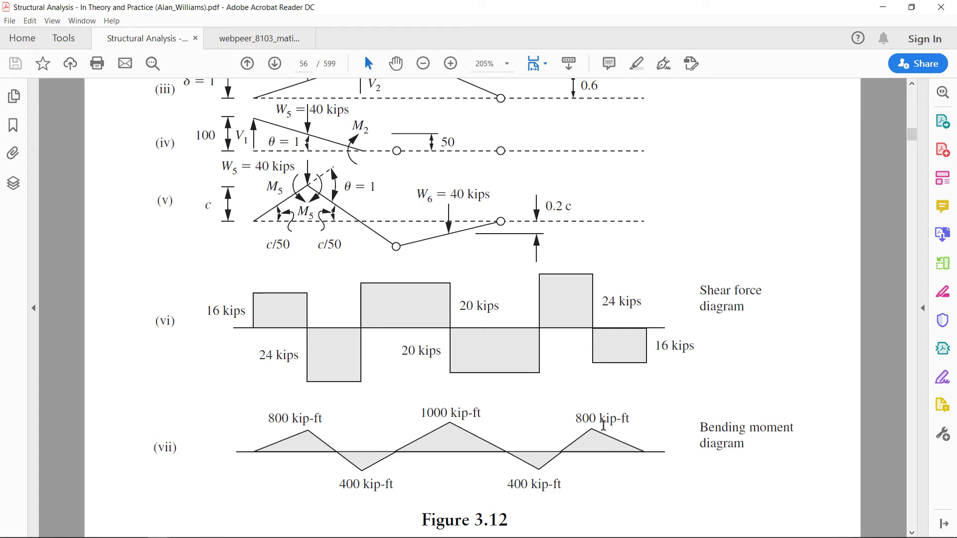
pyautogui.click(296, 529)
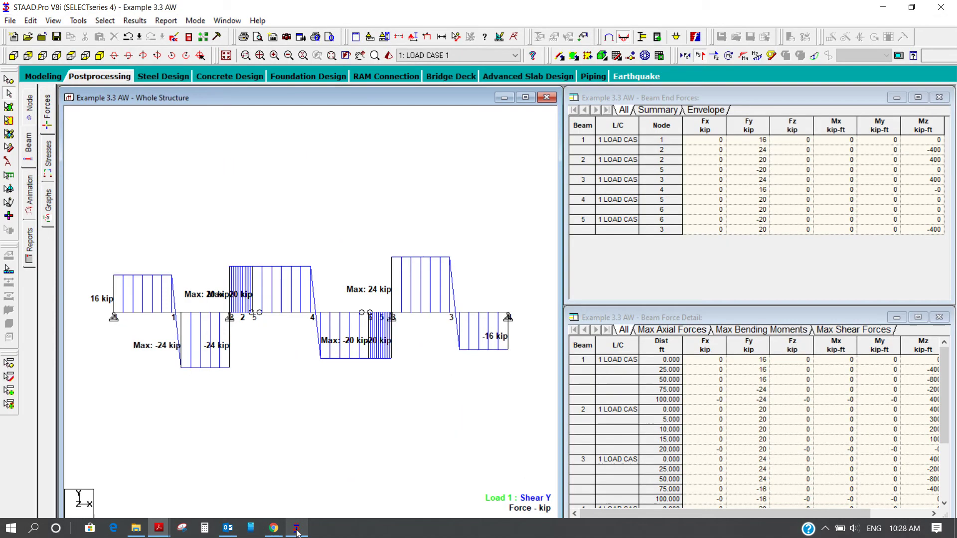
# - Replace the shear diagram with the Bending Z diagram at a scale of 25
pyautogui.click(706, 55)
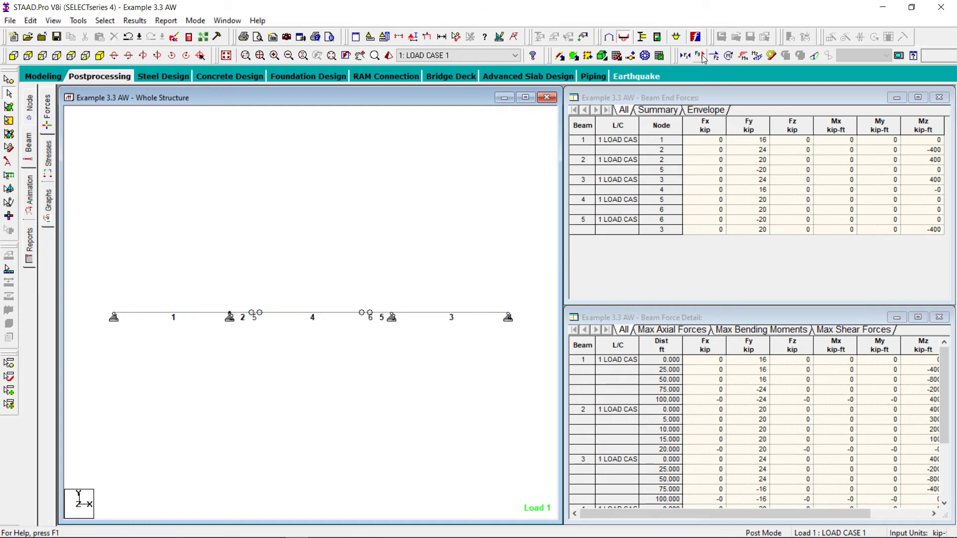
pyautogui.click(758, 56)
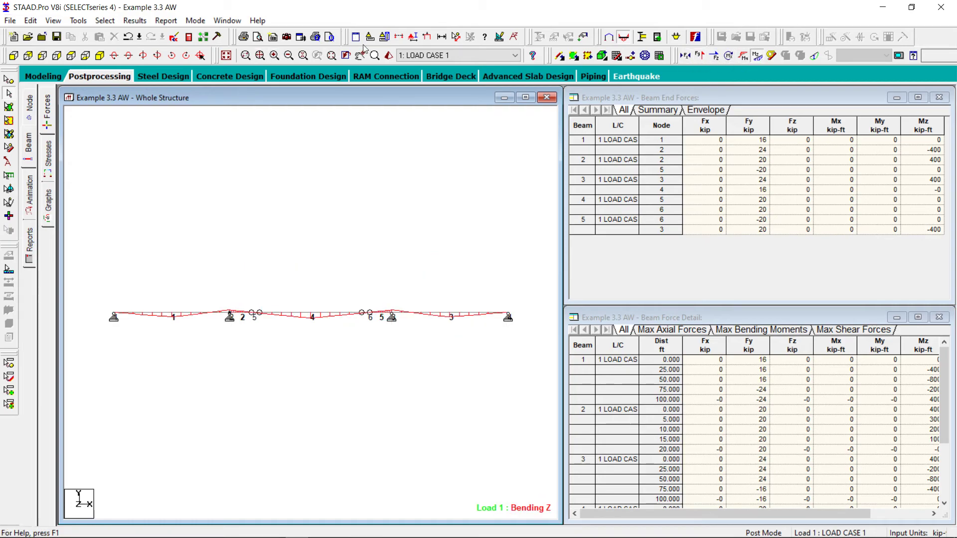
pyautogui.click(441, 38)
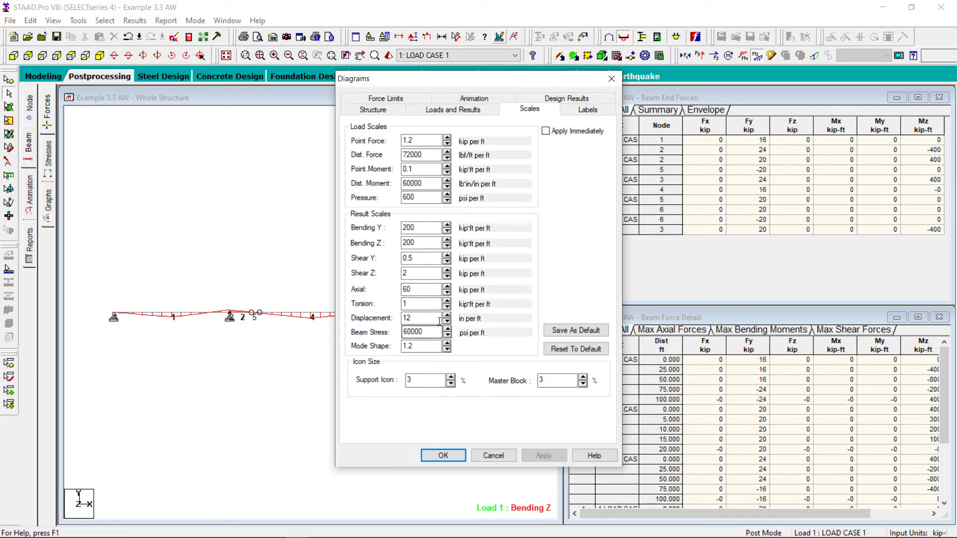
pyautogui.click(448, 246)
pyautogui.click(447, 247)
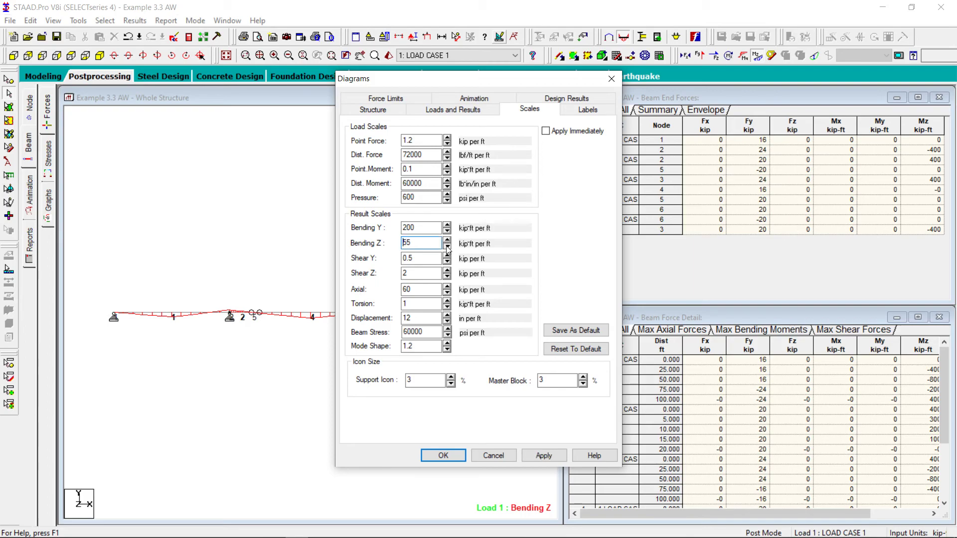
pyautogui.click(447, 247)
pyautogui.click(447, 247)
pyautogui.click(544, 456)
pyautogui.click(444, 455)
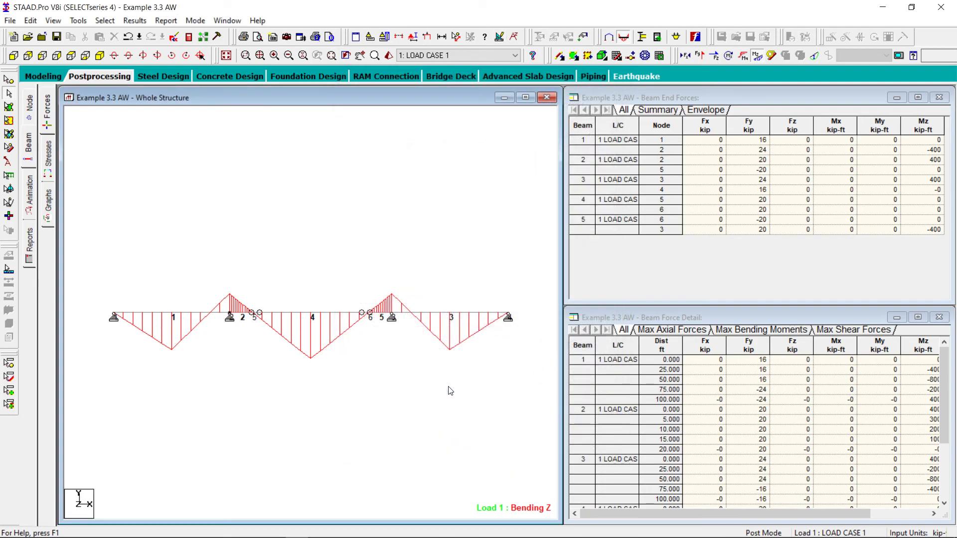
# - Label bending moment end and maximum values instead of shear, e.g. Max -800 kip-ft
pyautogui.click(134, 20)
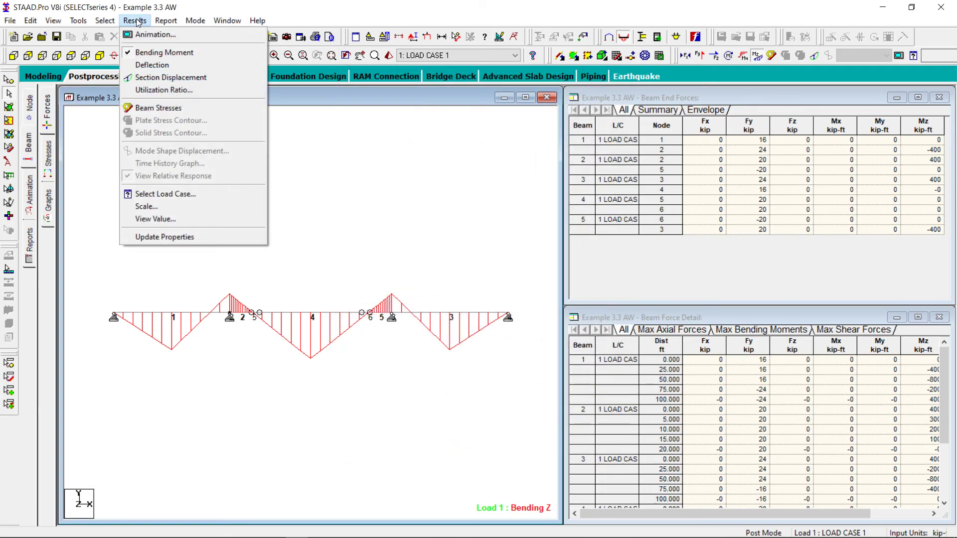
pyautogui.click(165, 219)
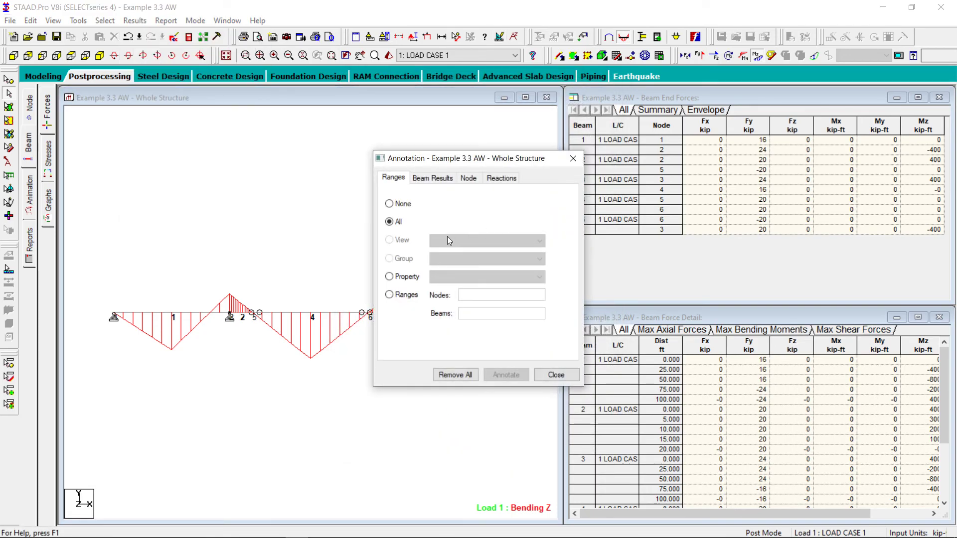
pyautogui.click(433, 178)
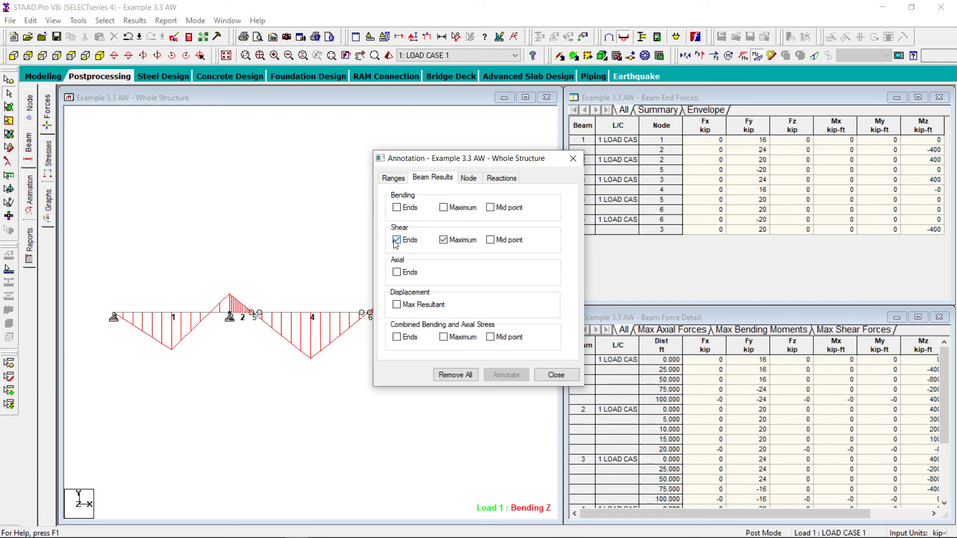
pyautogui.click(396, 240)
pyautogui.click(443, 240)
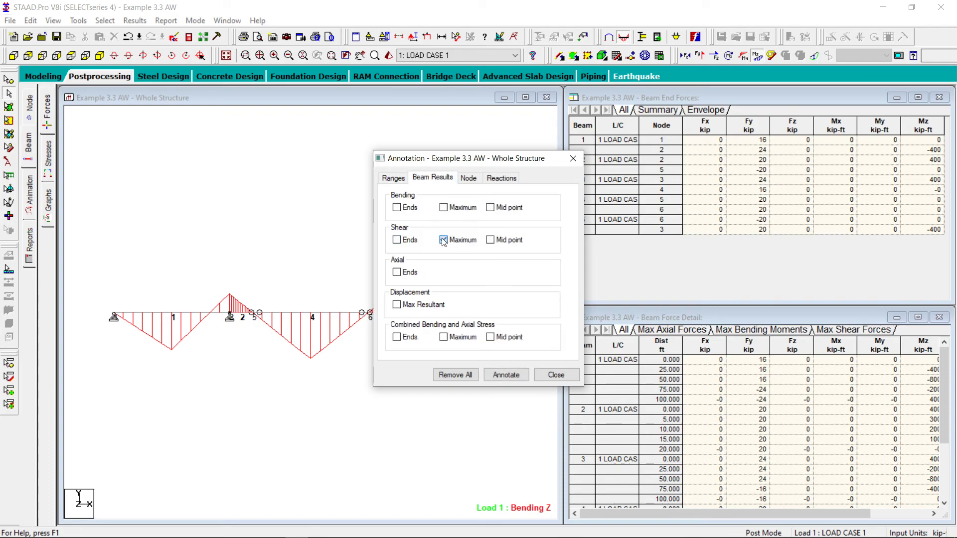
pyautogui.click(397, 208)
pyautogui.click(445, 208)
pyautogui.click(505, 375)
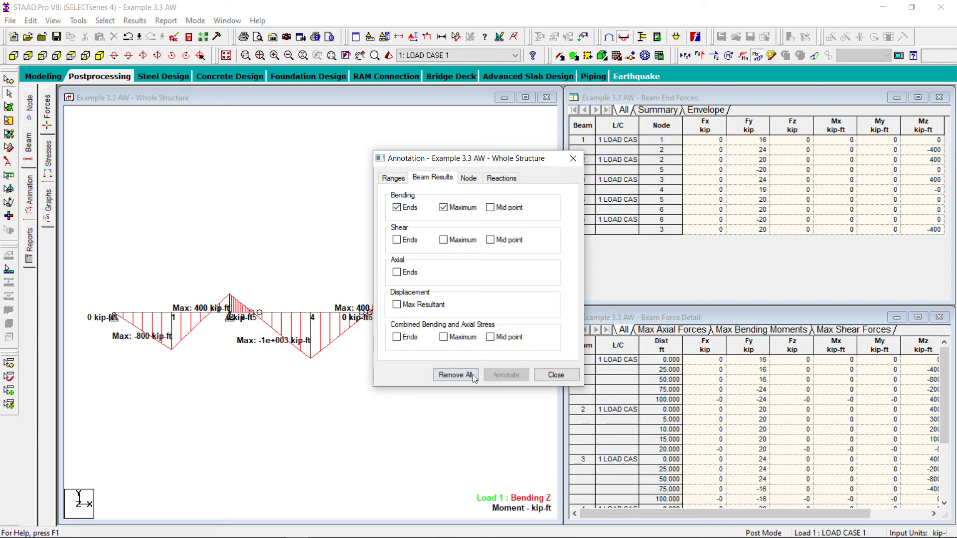
pyautogui.click(556, 375)
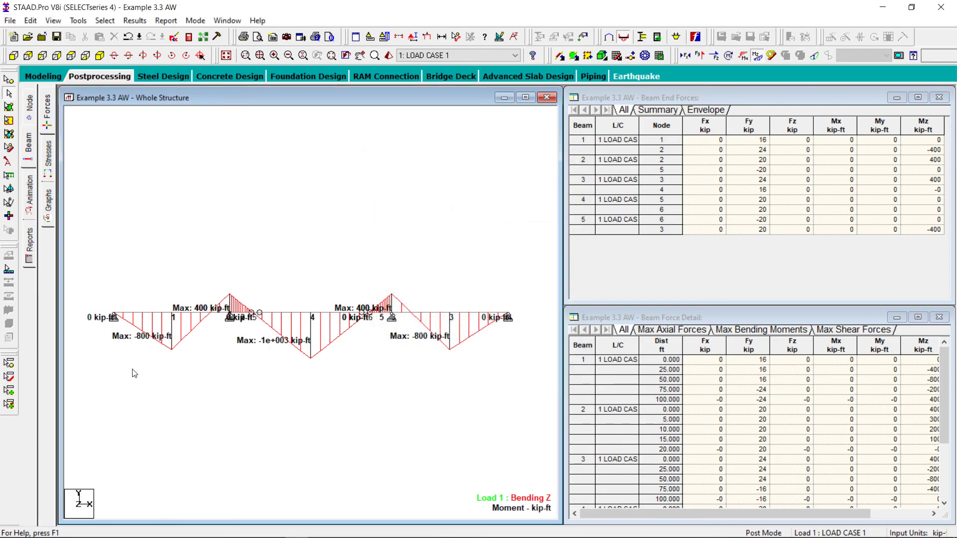